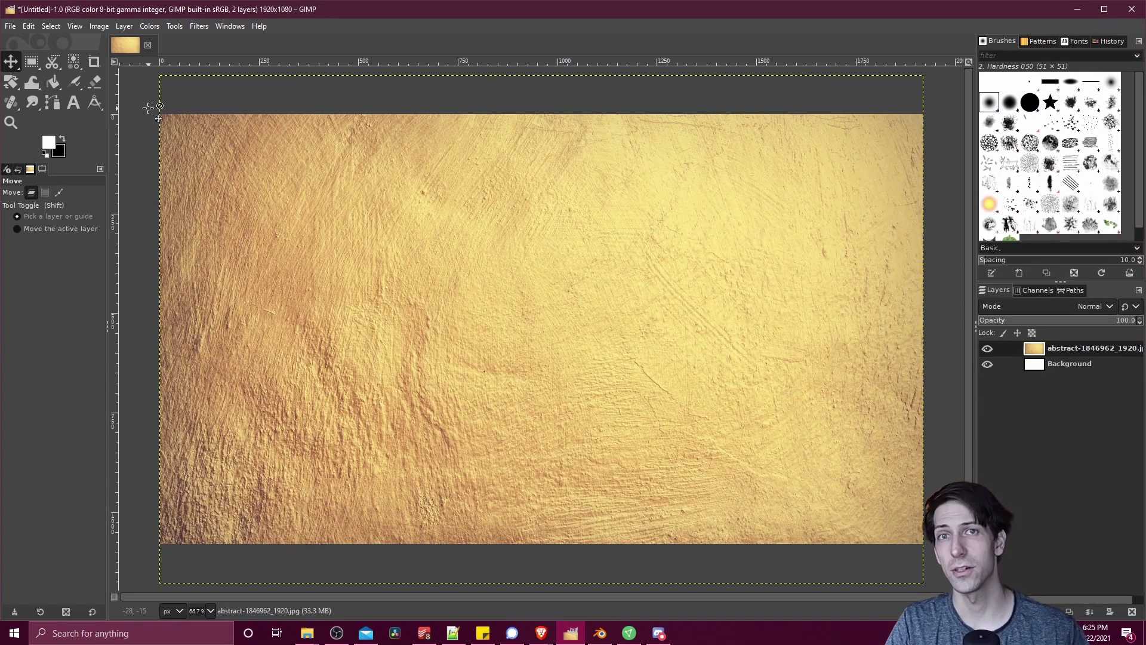
- Pick the Text tool, set to white Bebas Neue at 200 px
click(81, 109)
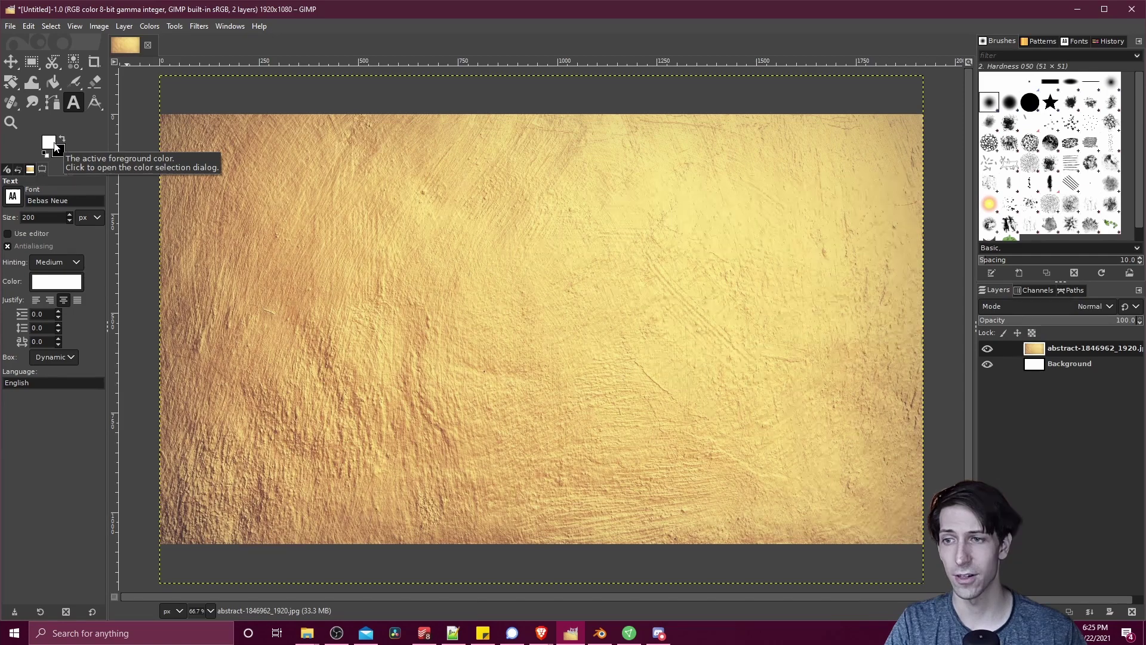
- Type 'Gradient text' on the canvas and enlarge it to 300, then 400 px
click(340, 212)
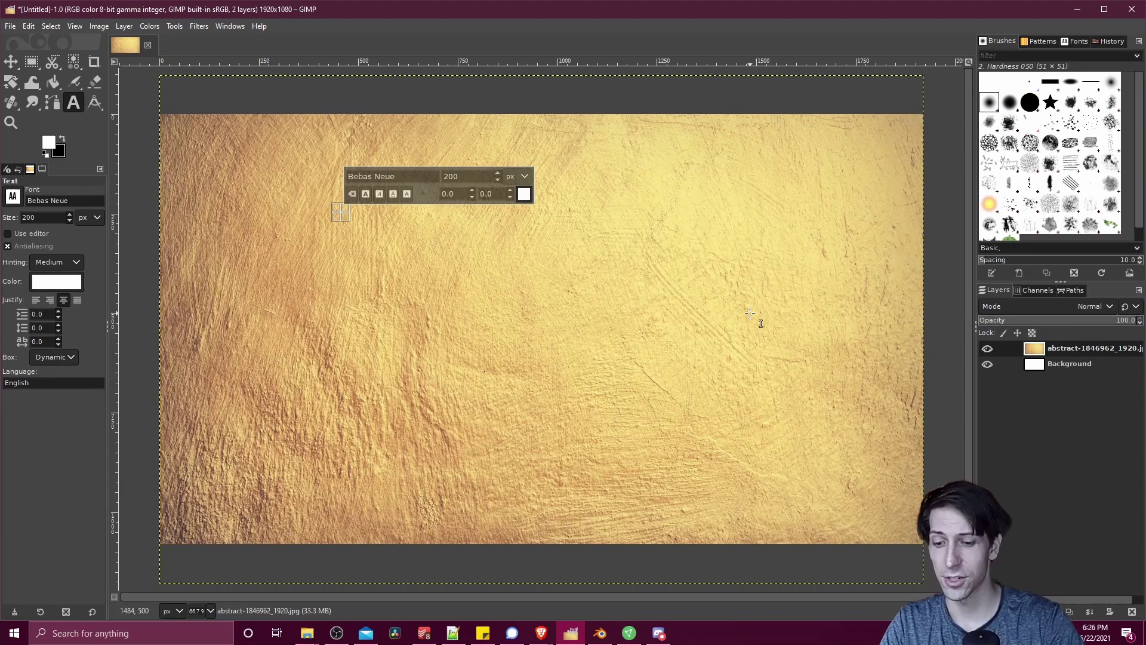
text(Gradient tex)
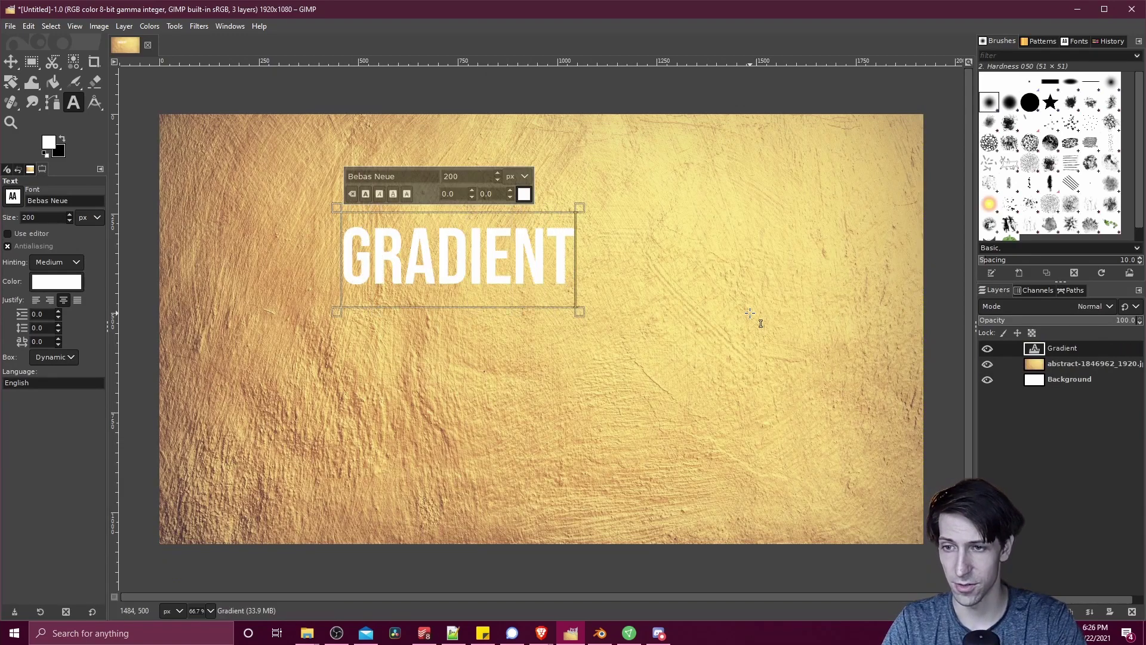
text(t)
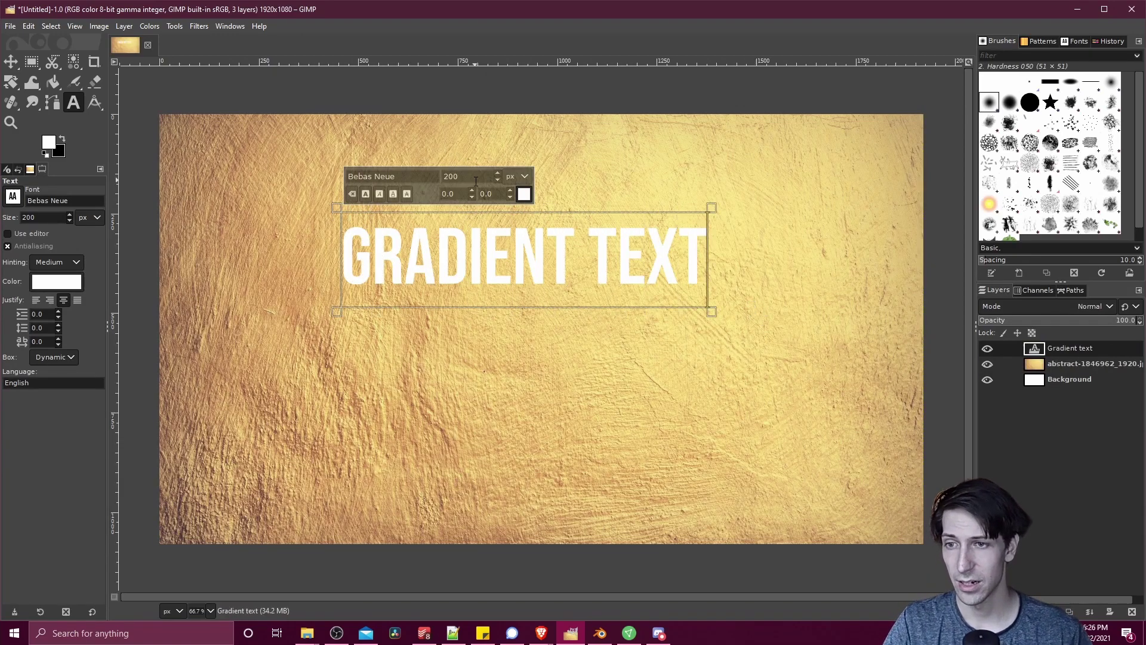
key(ctrl+a)
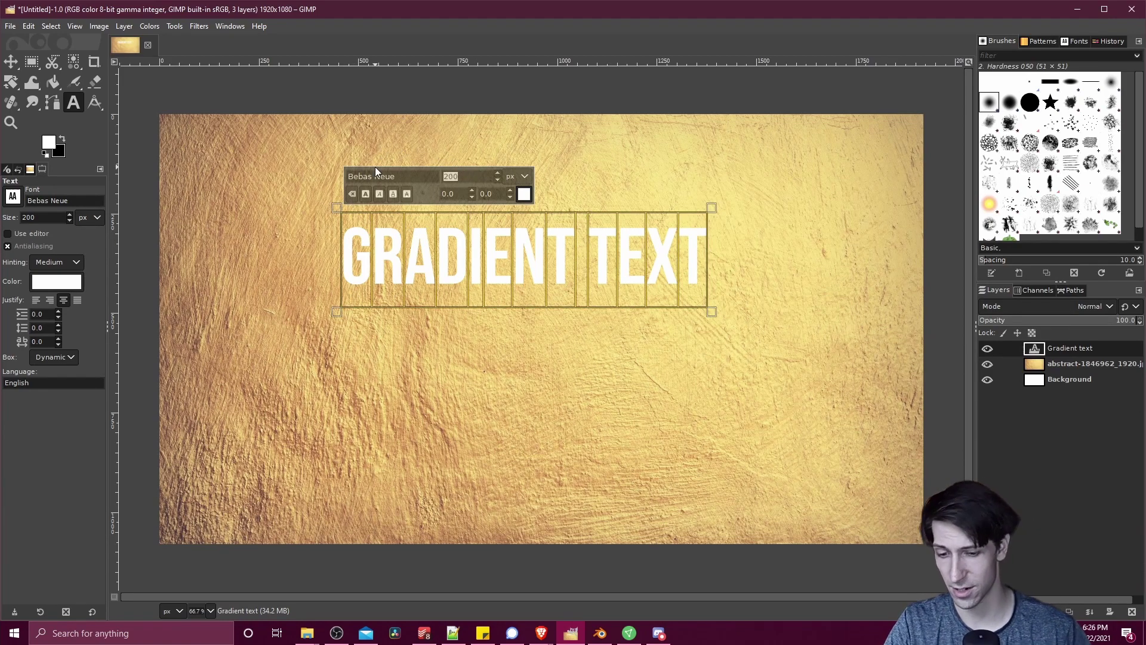
text(300)
key(Return)
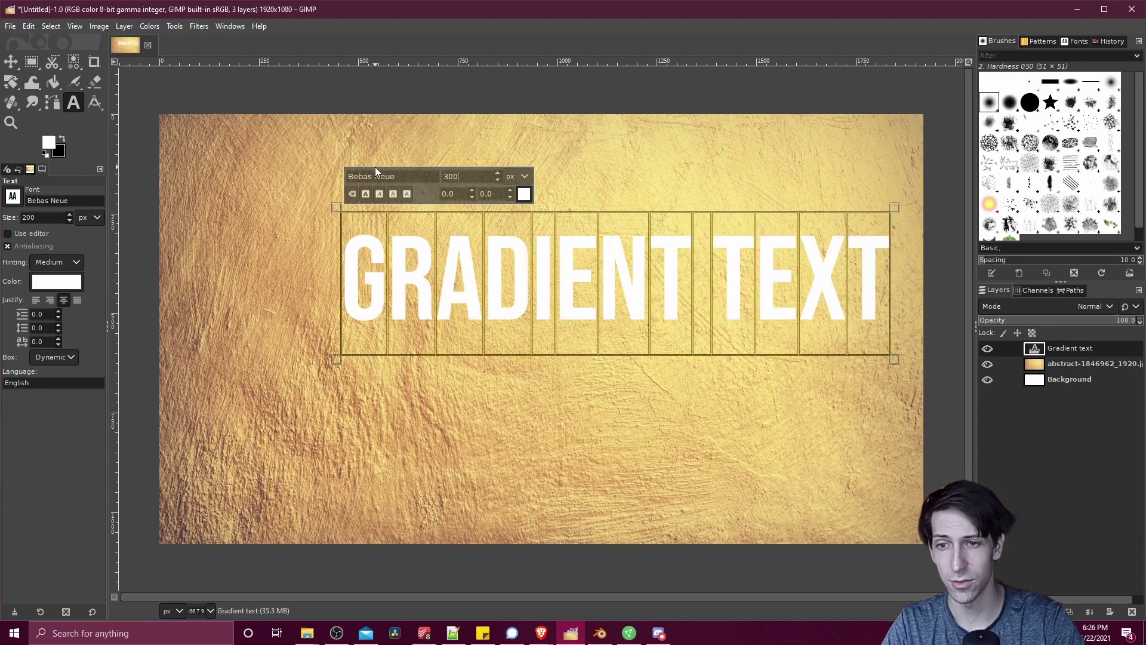
key(ctrl+a)
text(400)
key(Return)
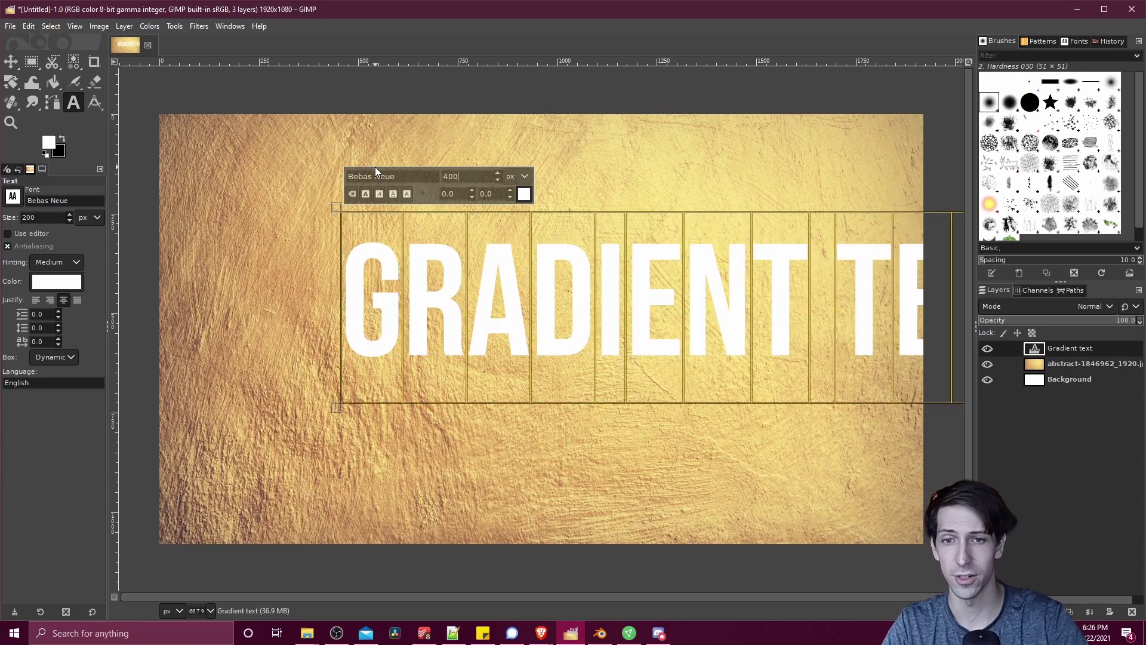
- Slide the text onto the canvas, add a vertical guide at 50%, and centre the text on it
click(10, 60)
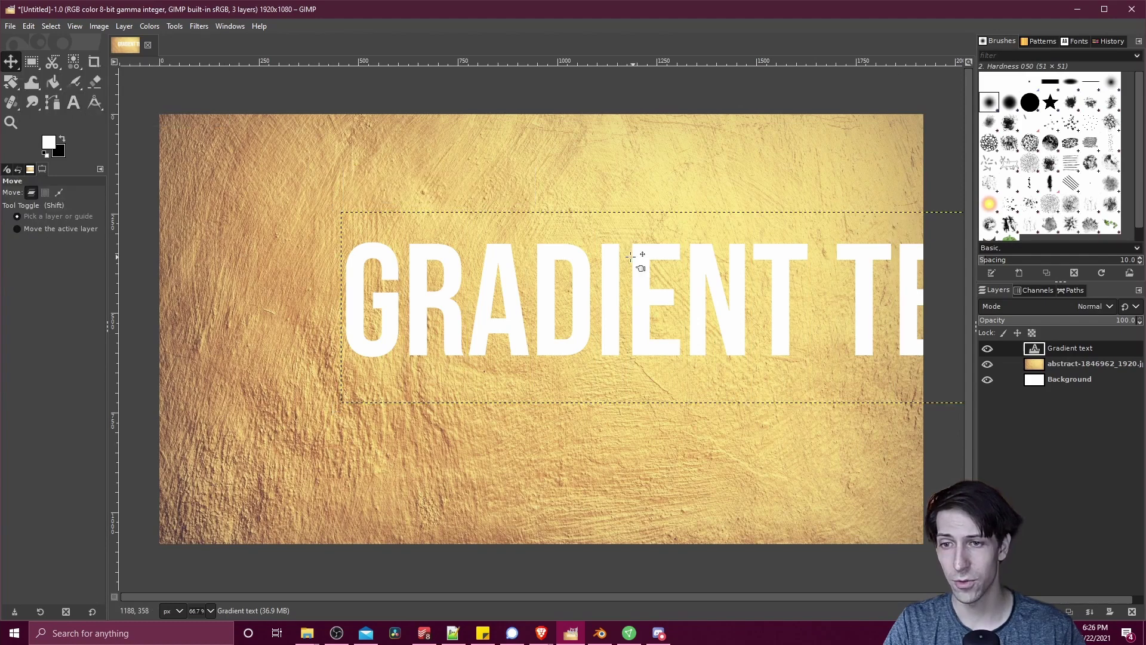
drag(613, 260, 449, 263)
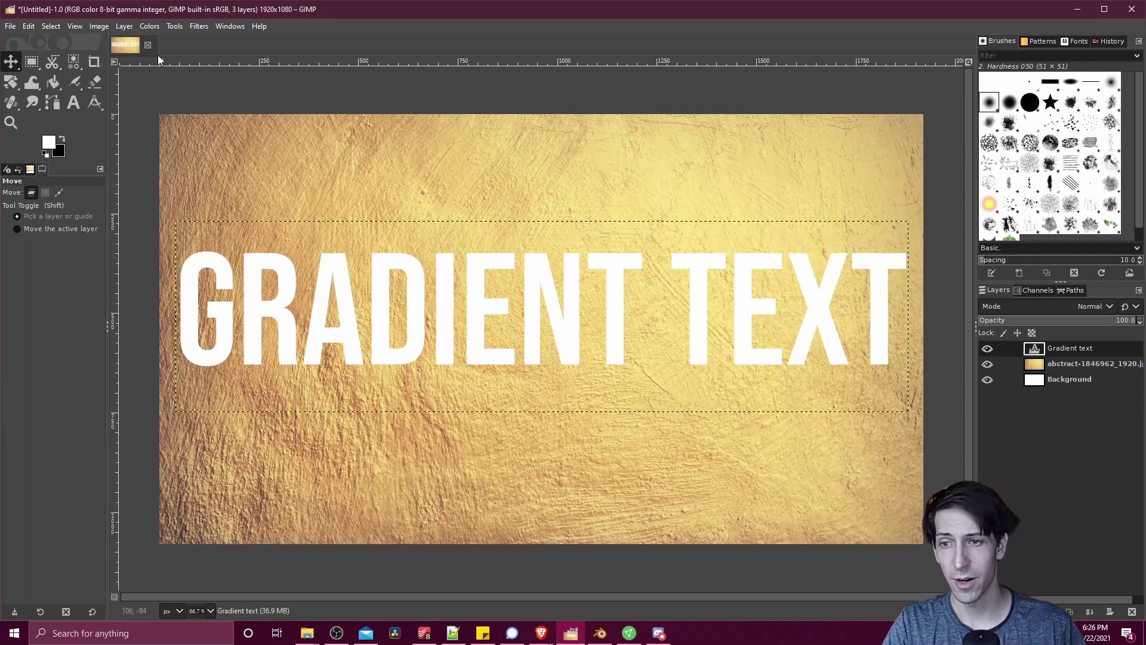
click(95, 24)
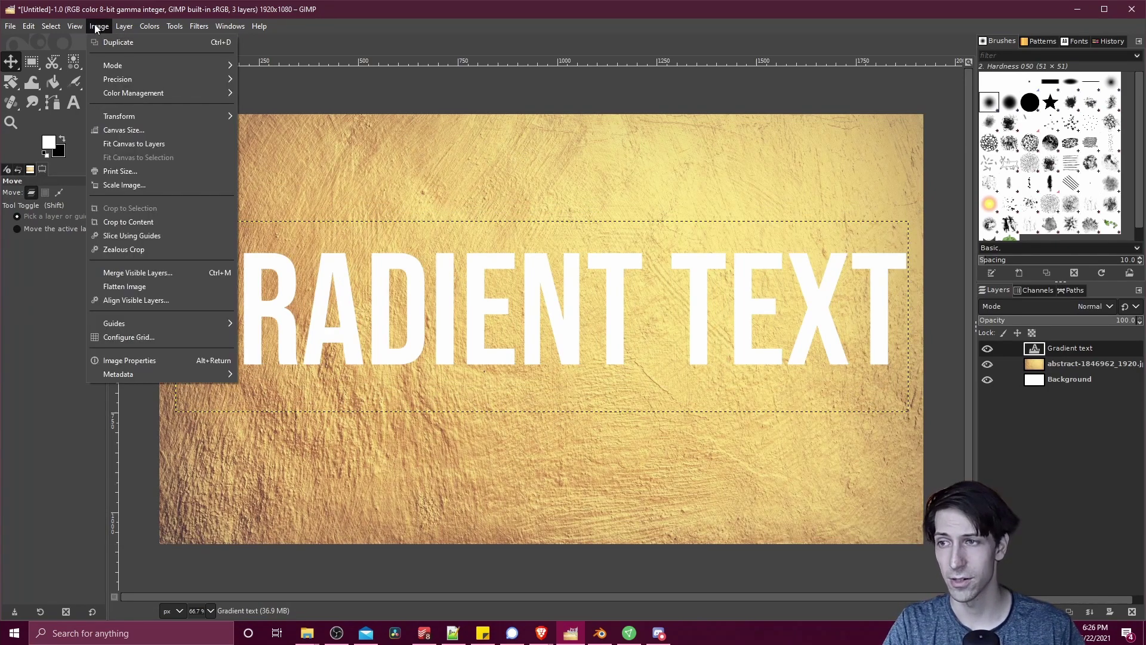
mouse_move(120, 325)
click(267, 323)
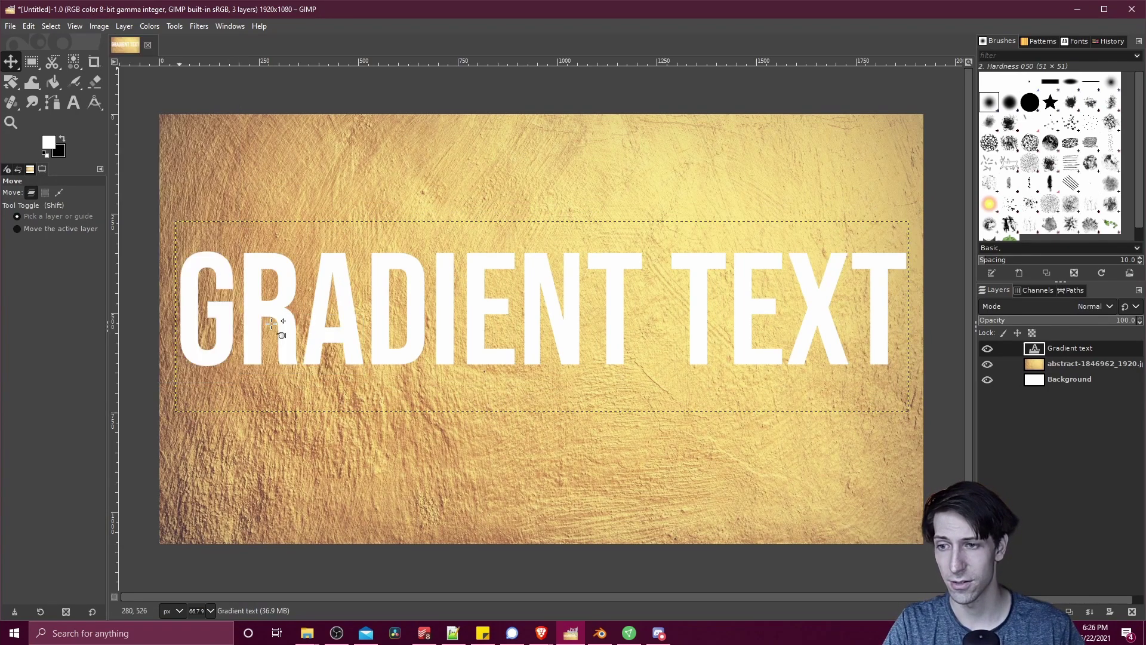
click(572, 299)
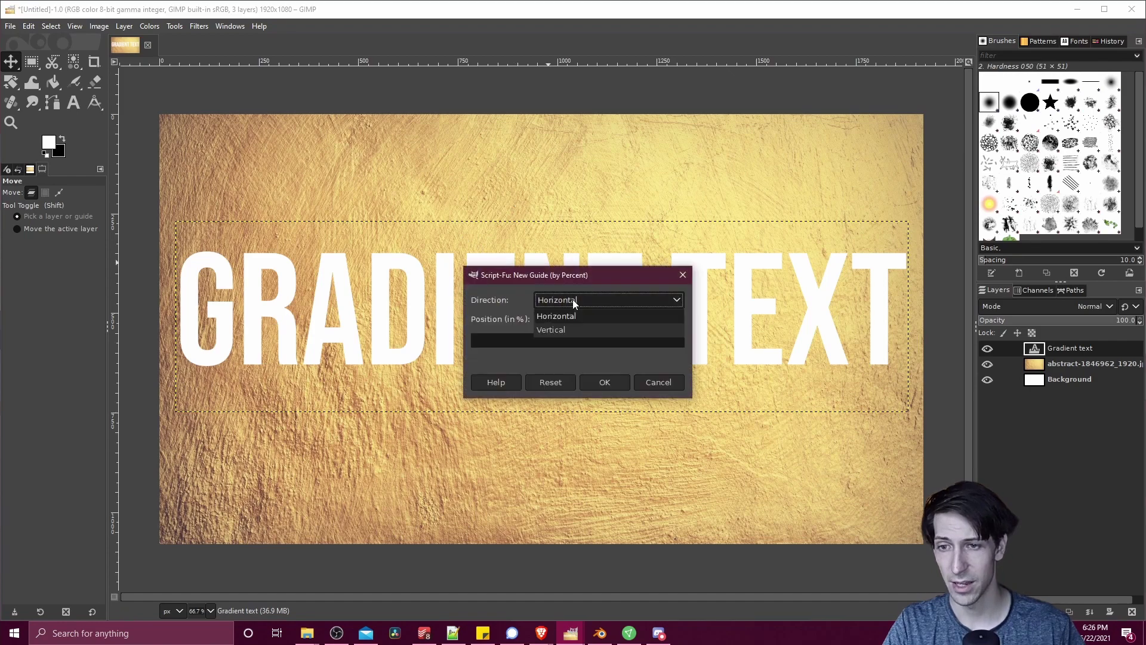
click(570, 329)
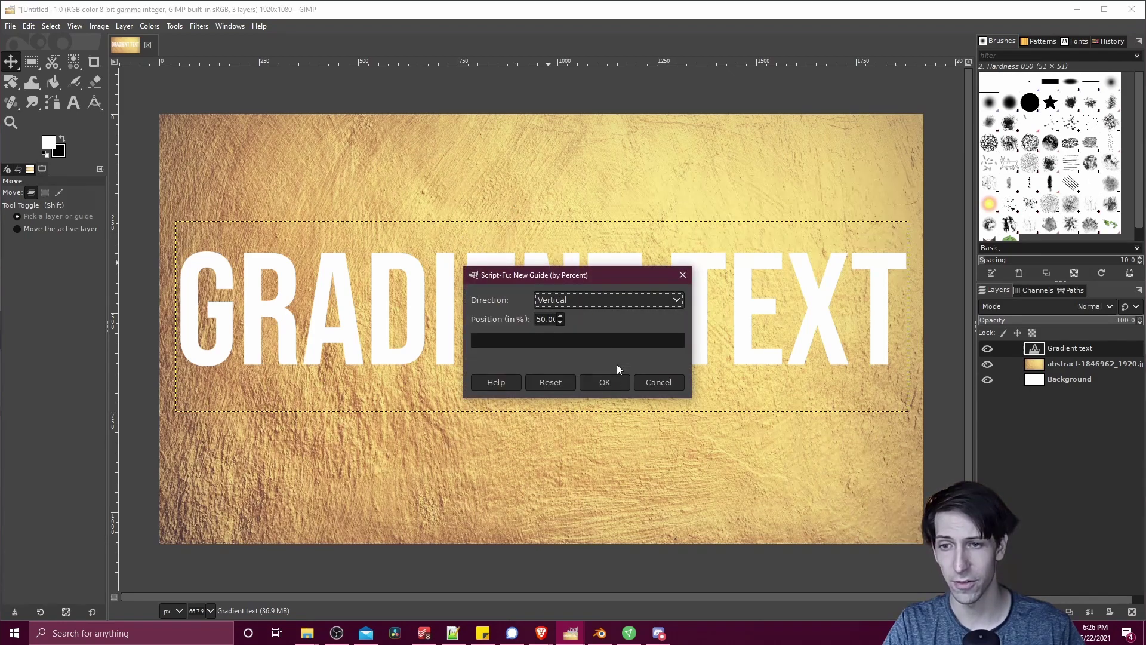
click(615, 381)
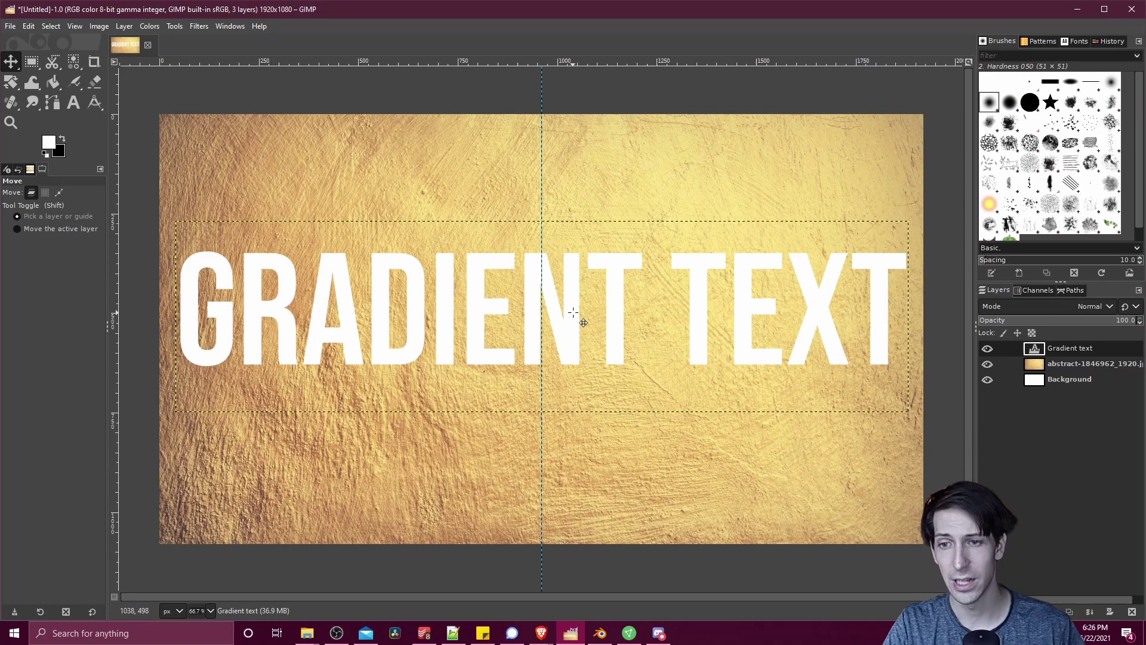
drag(574, 312, 624, 289)
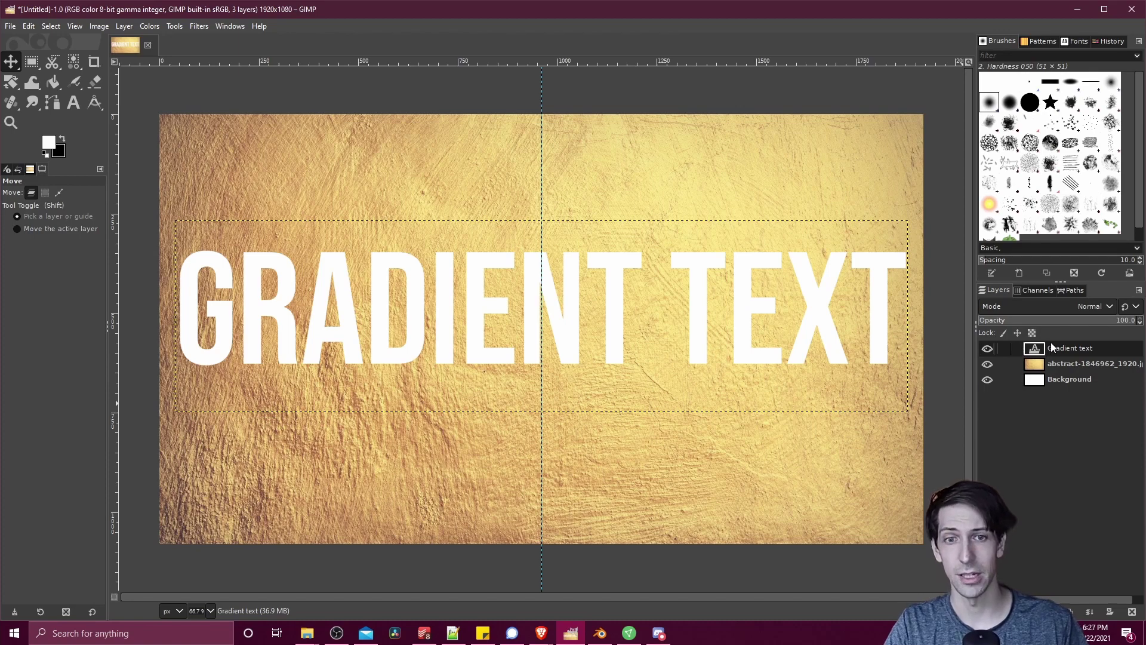
- Use Alpha to Selection on the text layer, then add a transparent layer named 'Gradient'
right_click(1064, 351)
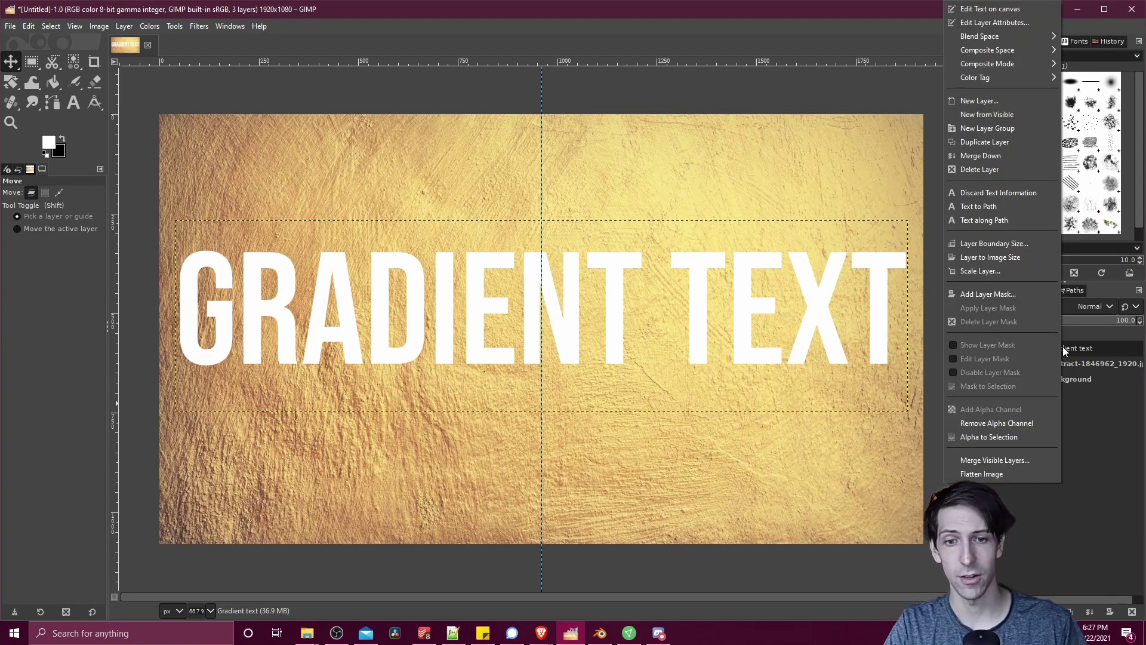
click(997, 442)
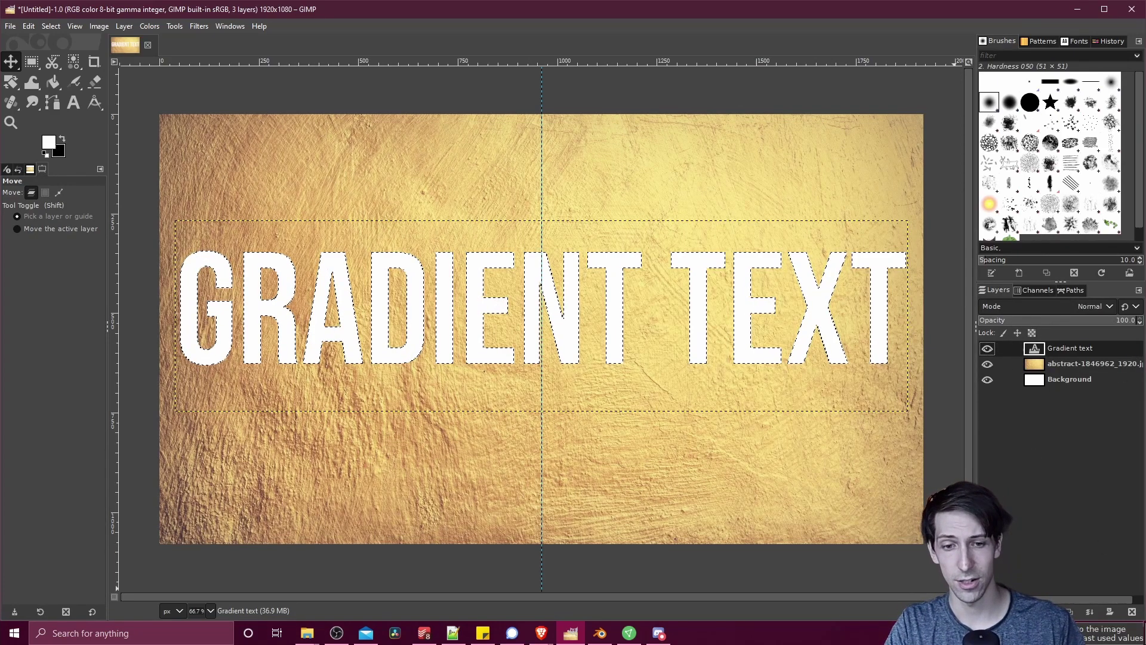
key(ctrl+shift+n)
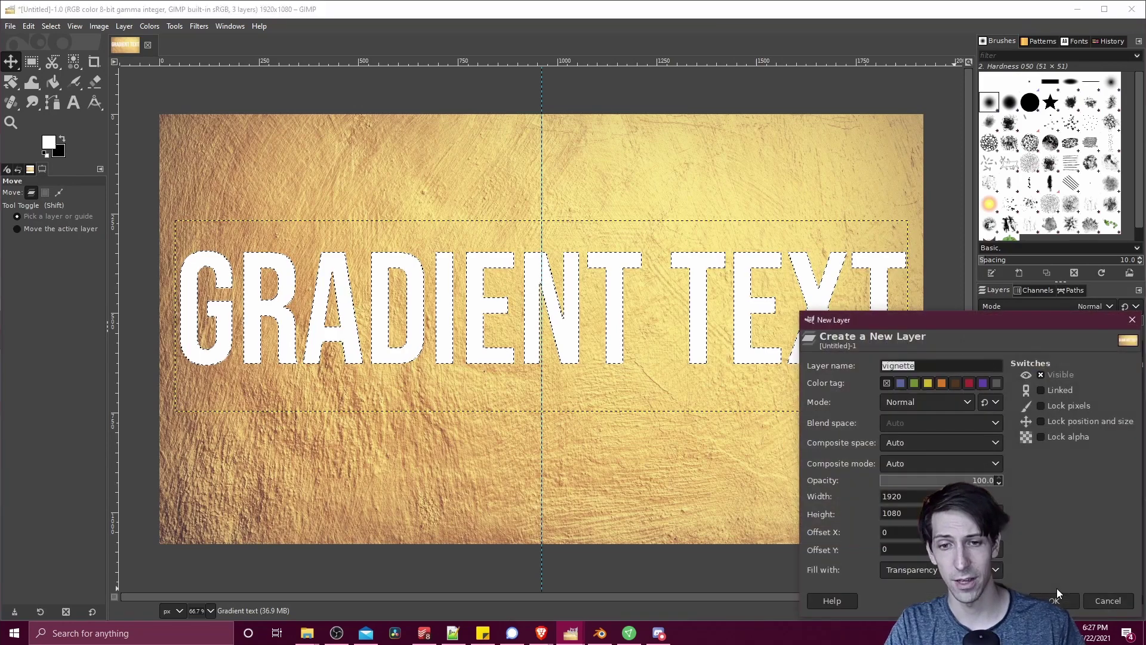
text(Gradient)
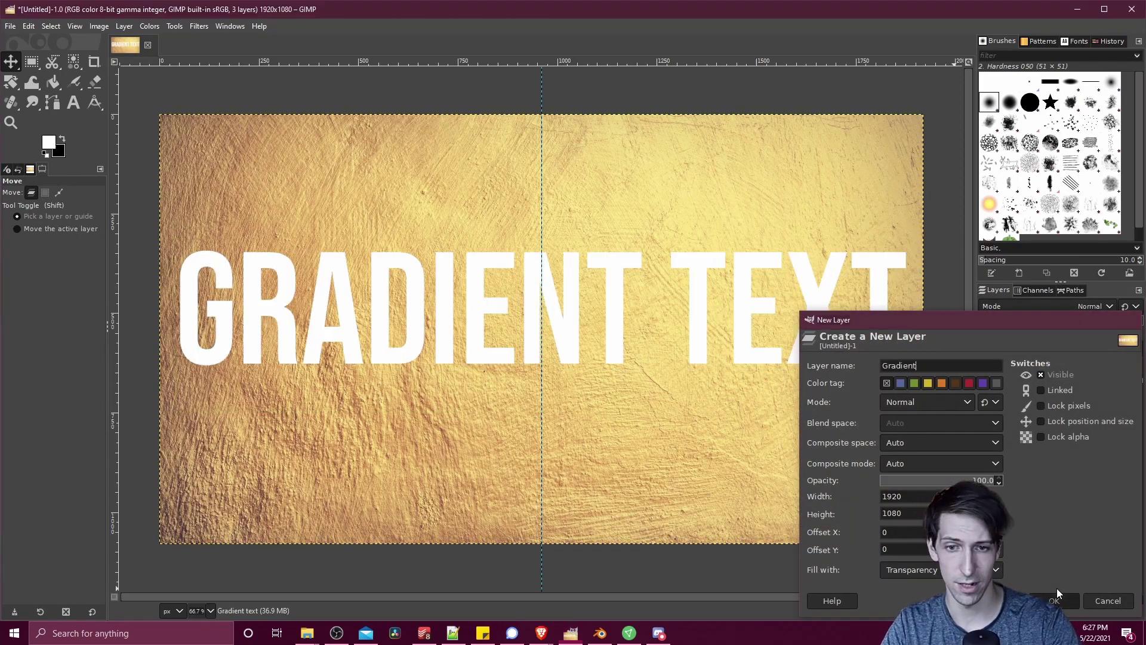
key(Return)
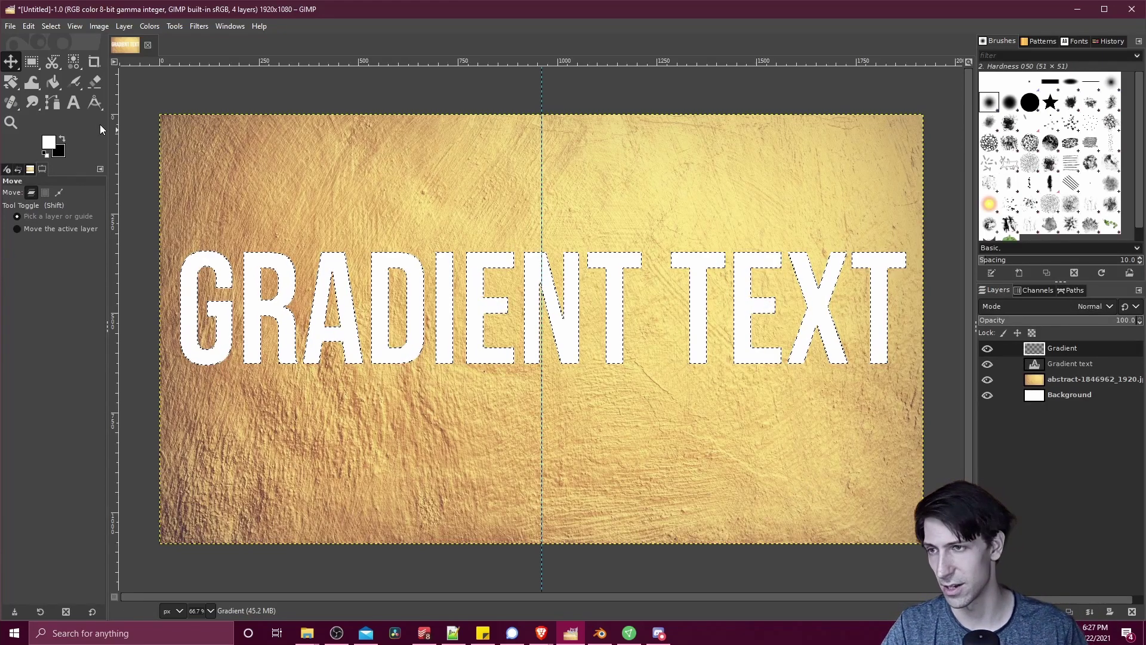
- Switch to the Gradient tool and keep the FG to BG (RGB) gradient
right_click(56, 85)
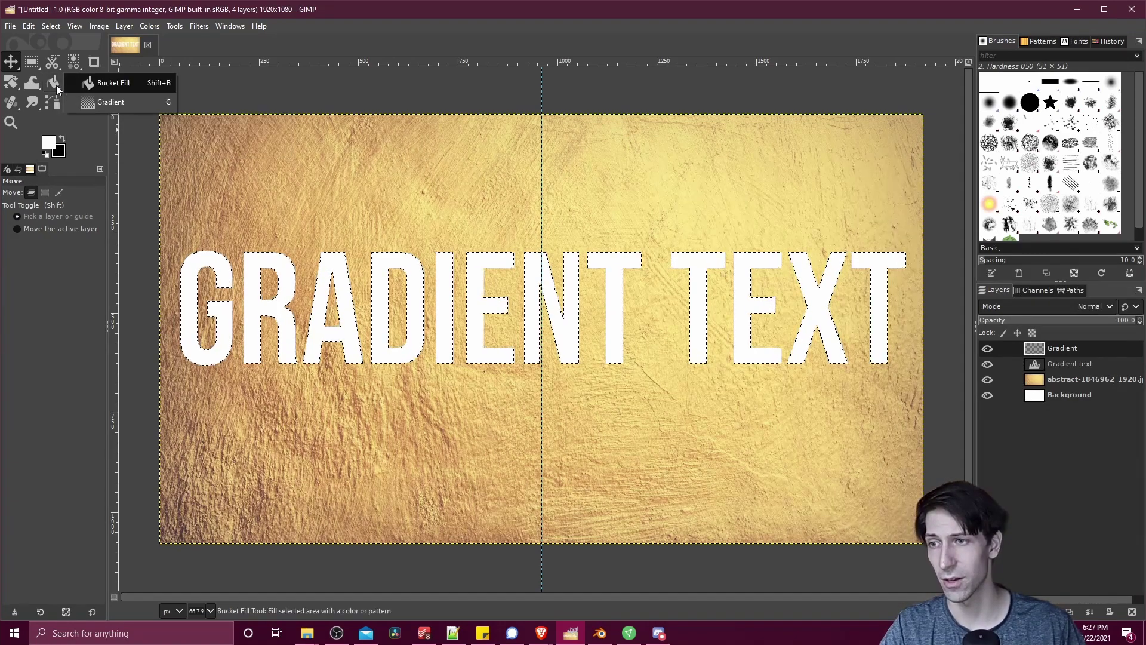
click(107, 105)
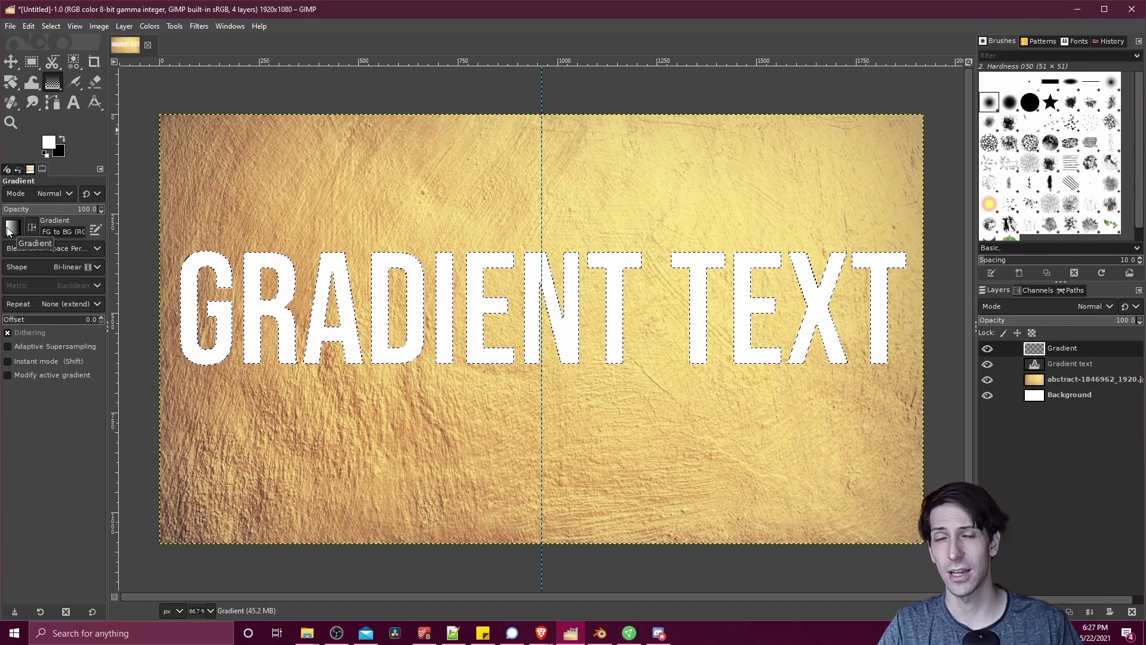
click(10, 227)
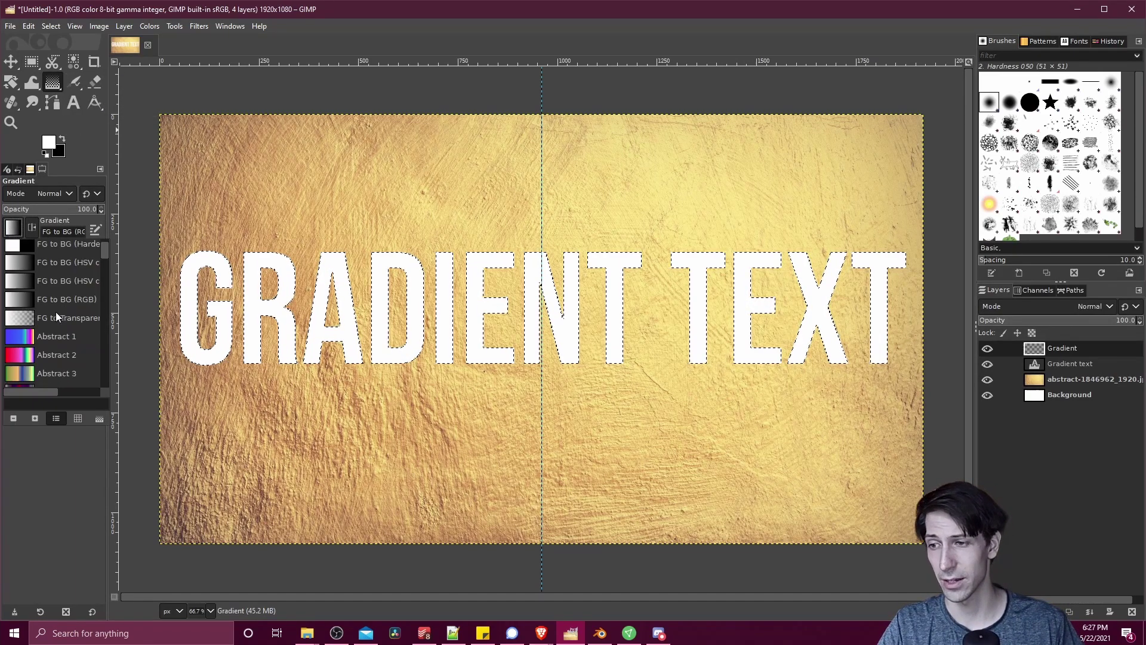
scroll(59, 319, down, 8)
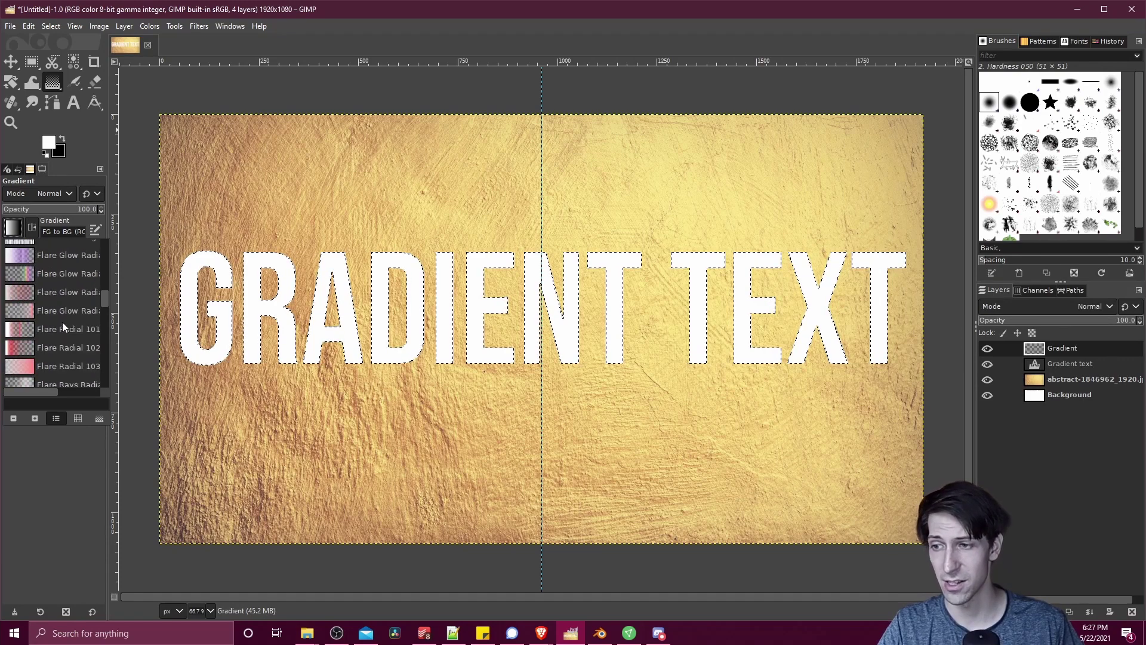
scroll(70, 323, down, 5)
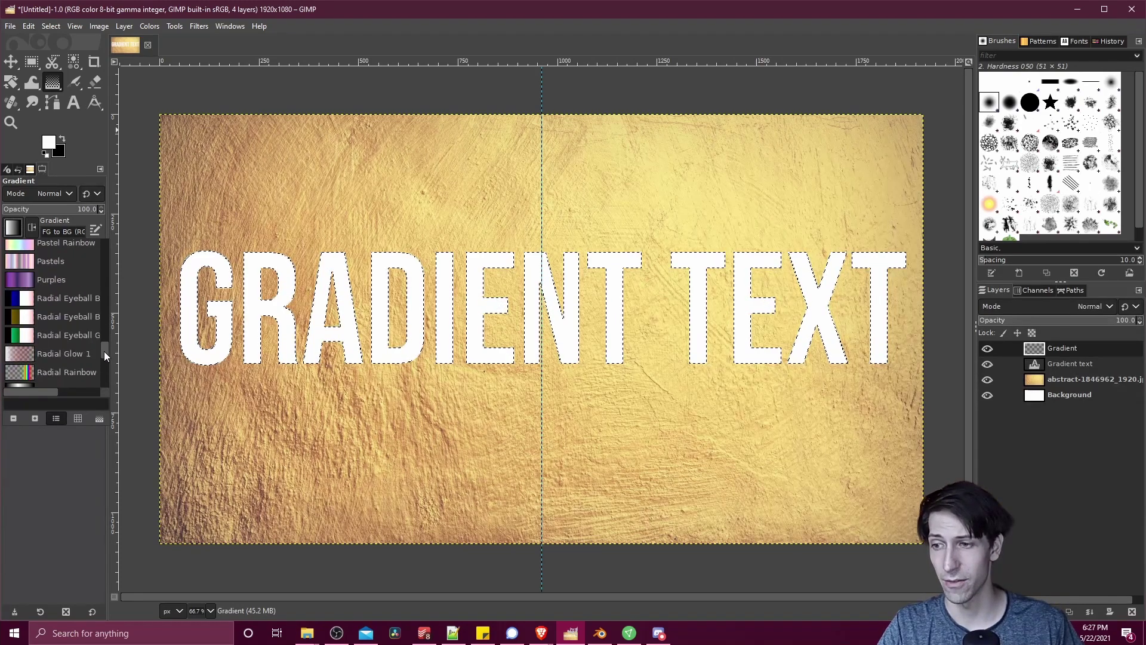
drag(104, 351, 109, 246)
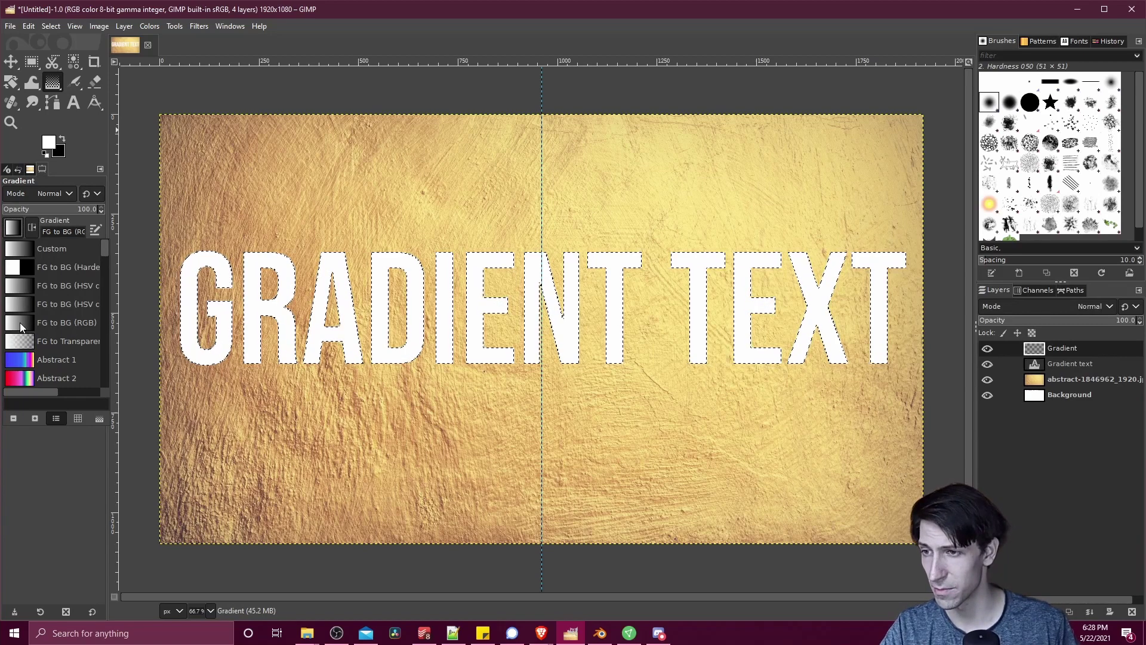
click(87, 517)
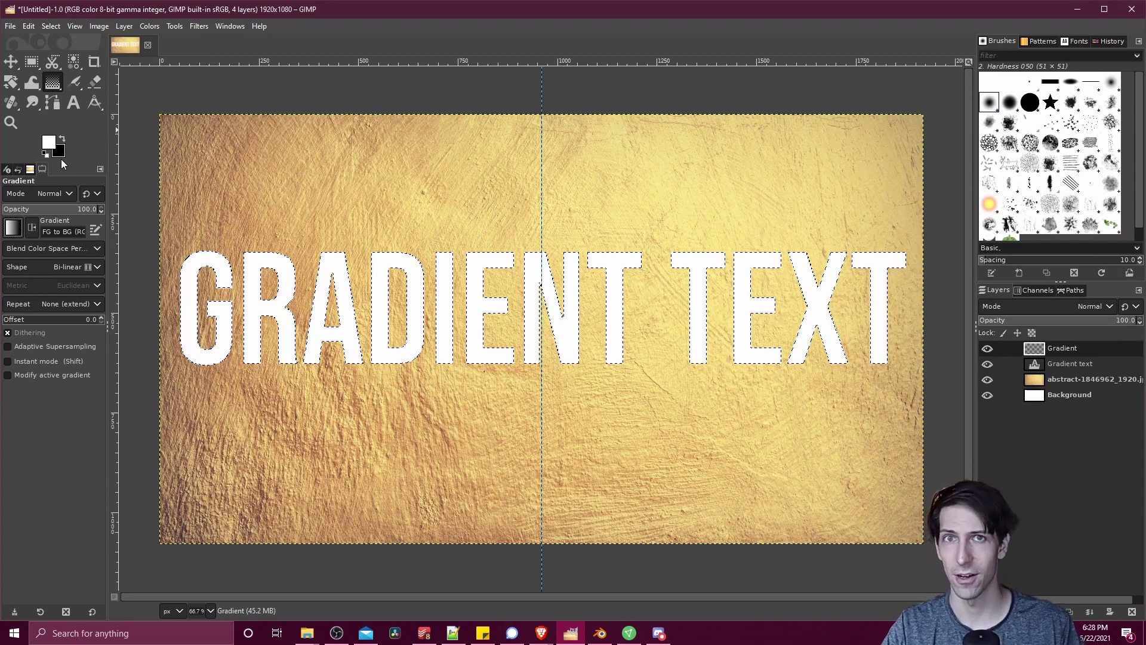
- Set the foreground colour to cyan 0de5f7
click(50, 143)
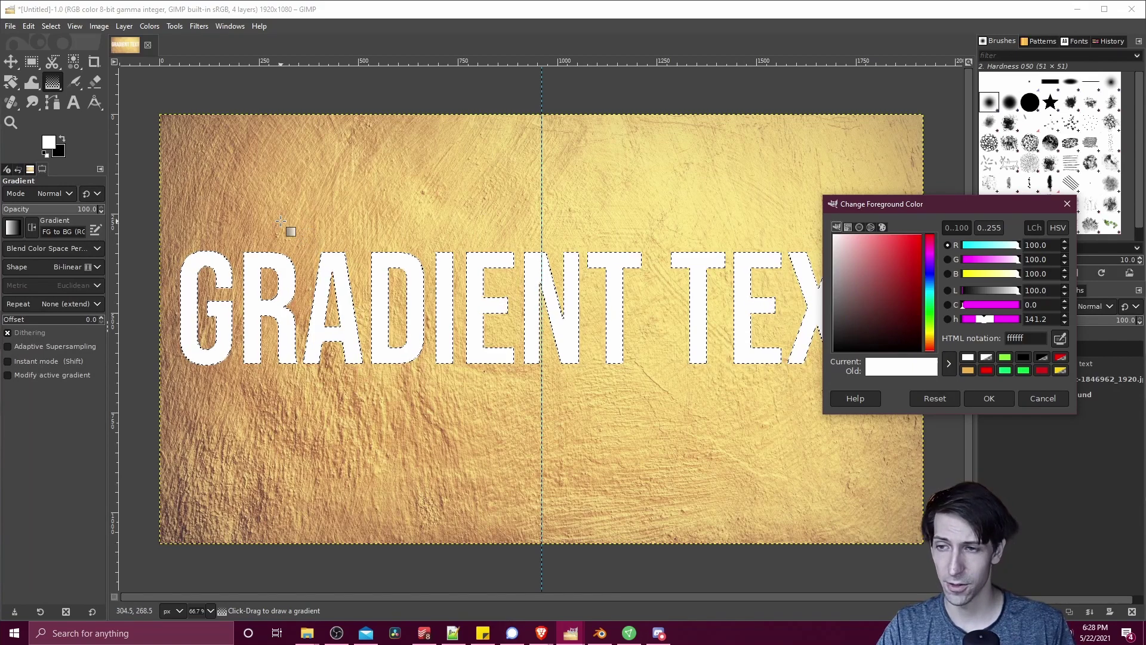
click(929, 291)
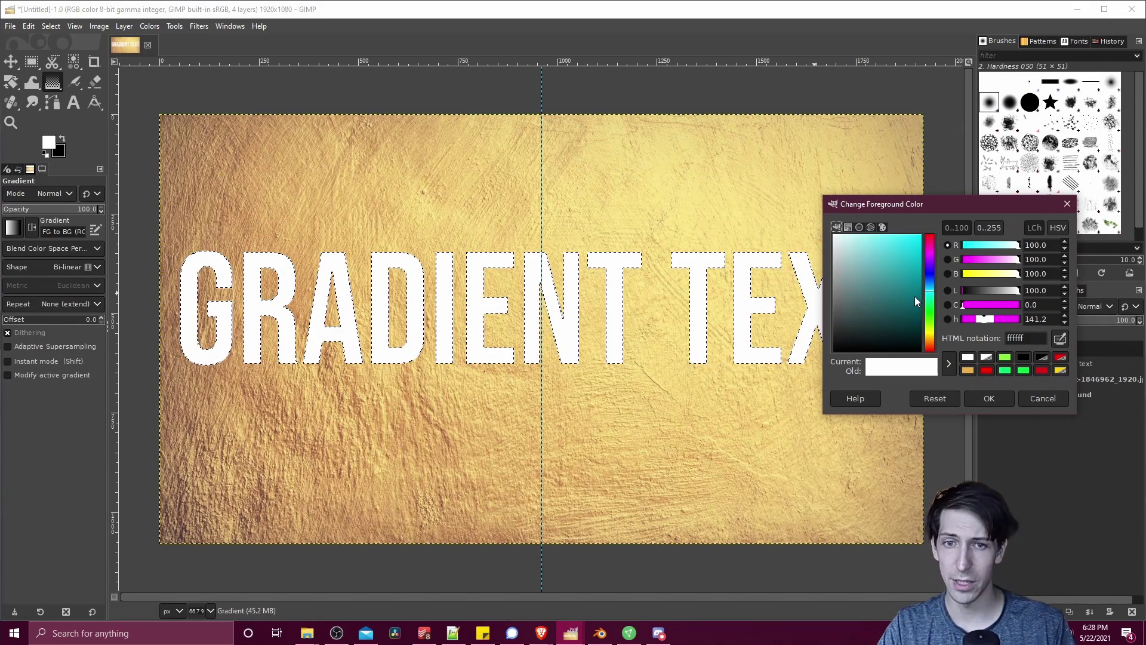
drag(900, 289, 918, 240)
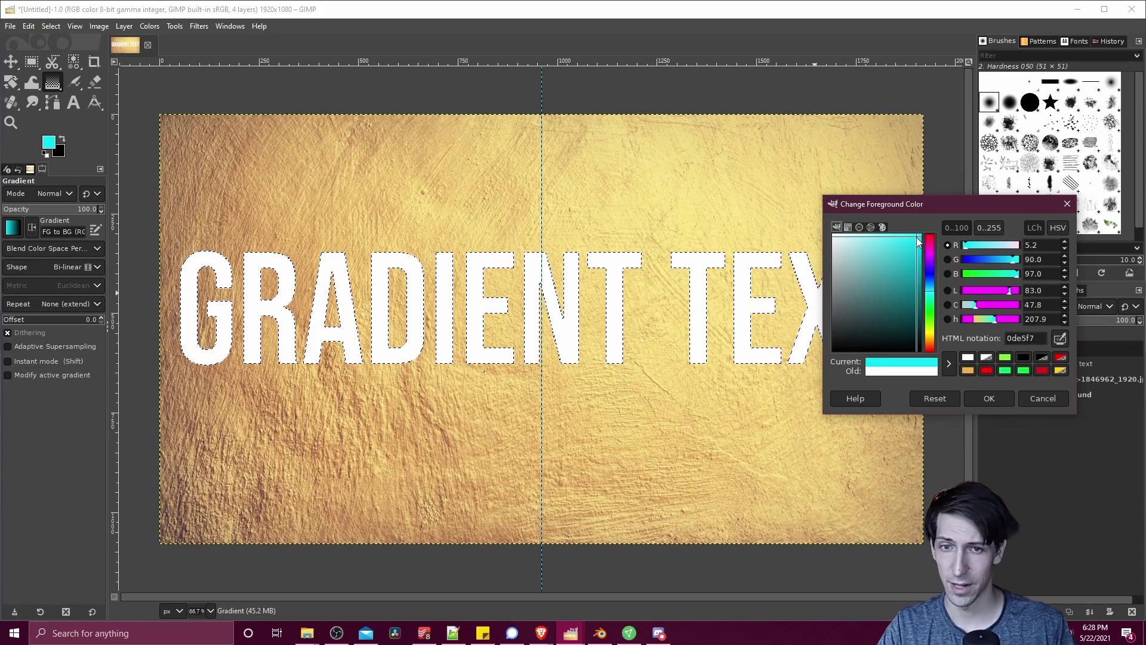
click(1003, 396)
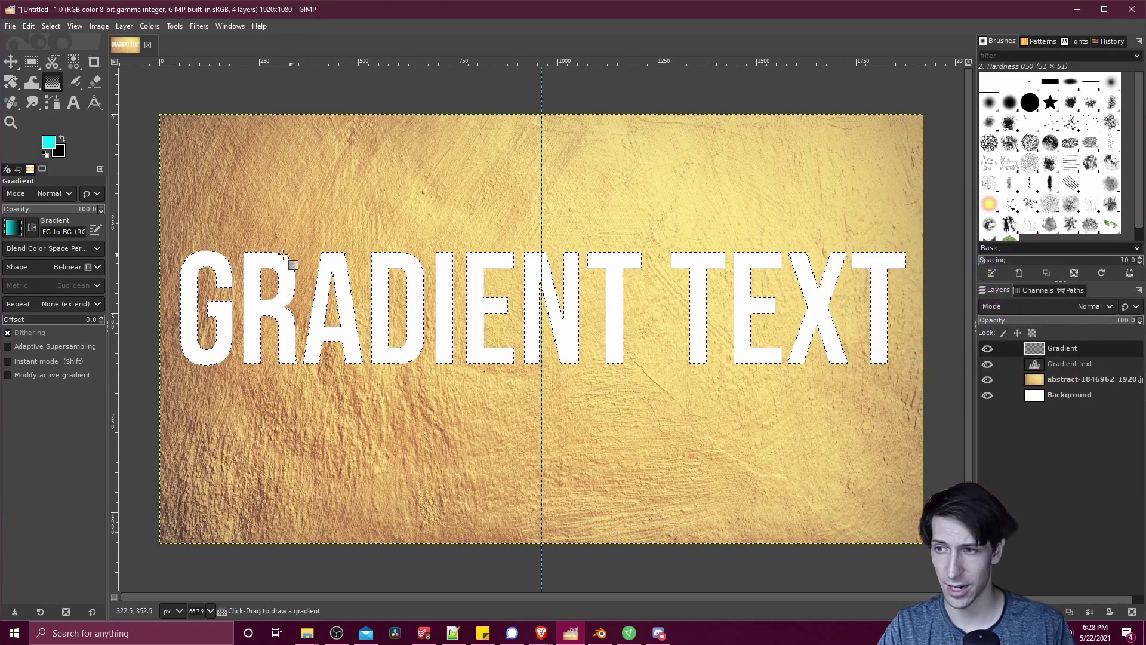
- Set the background colour to a bright aqua green
click(60, 152)
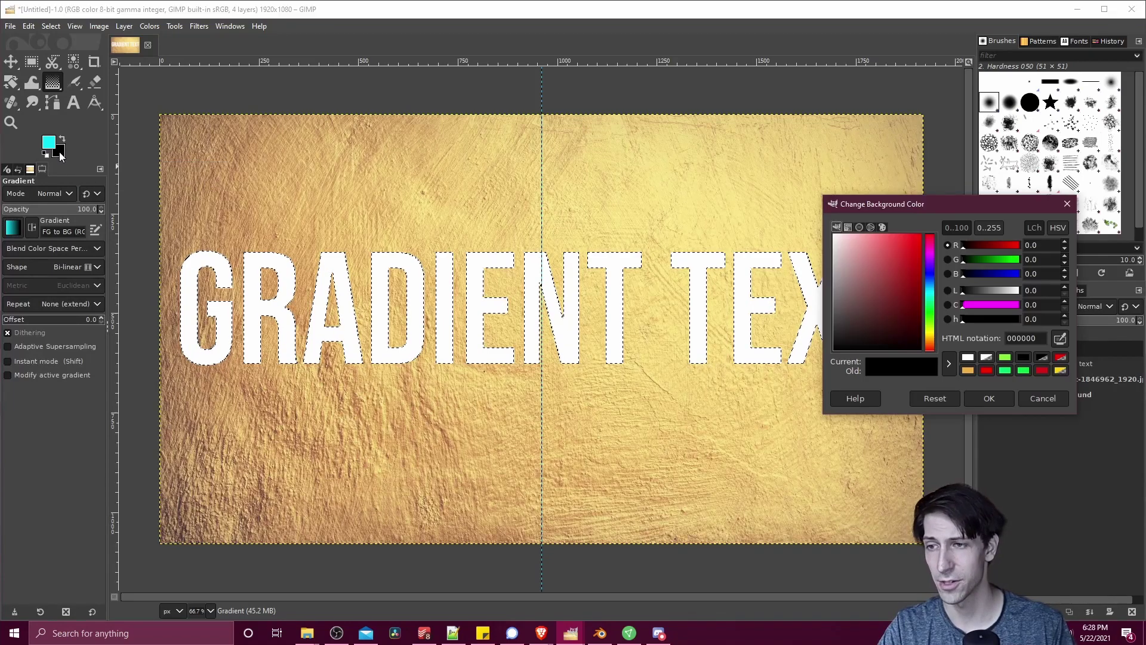
drag(892, 275, 934, 298)
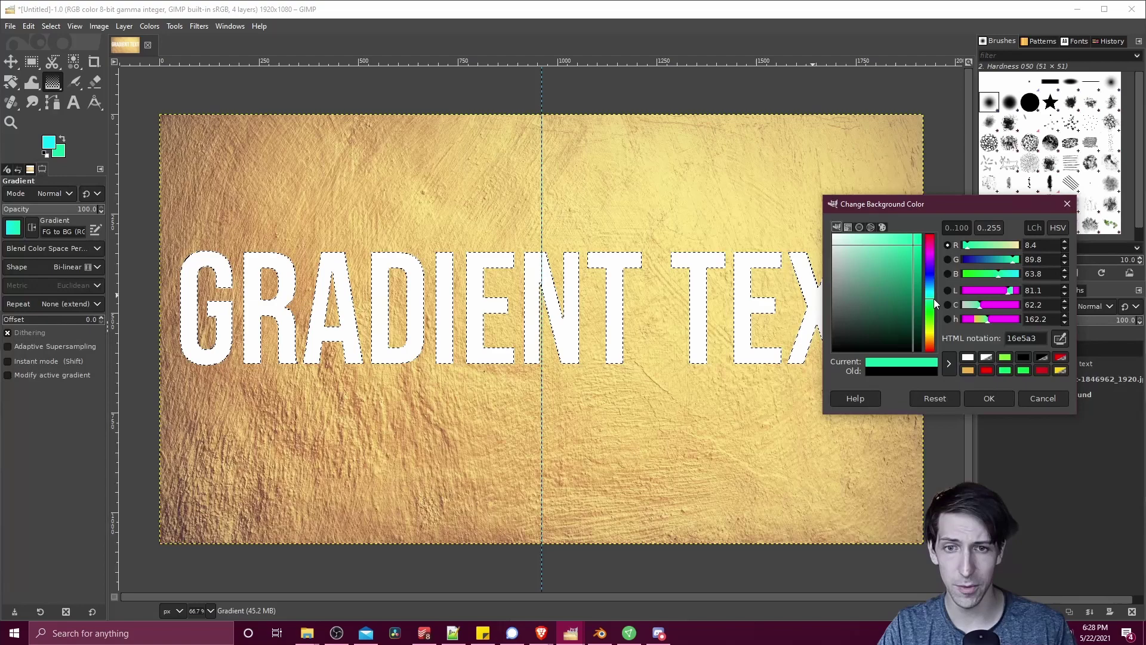
mouse_move(917, 248)
mouse_down()
mouse_move(917, 236)
mouse_move(911, 245)
mouse_up()
click(1000, 403)
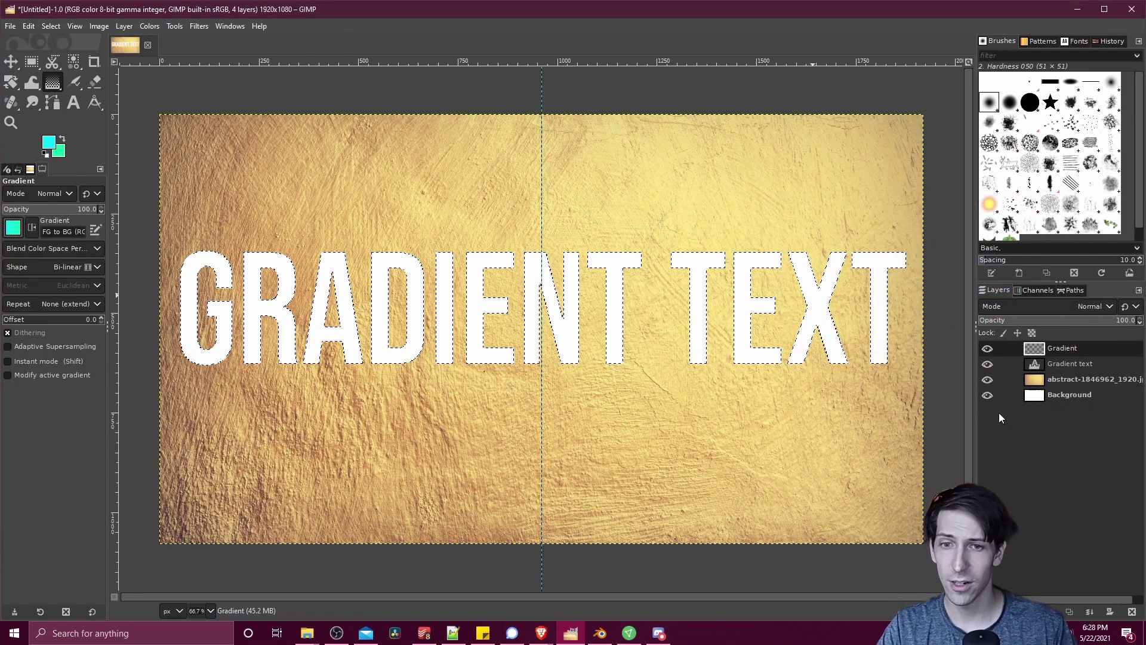
click(15, 231)
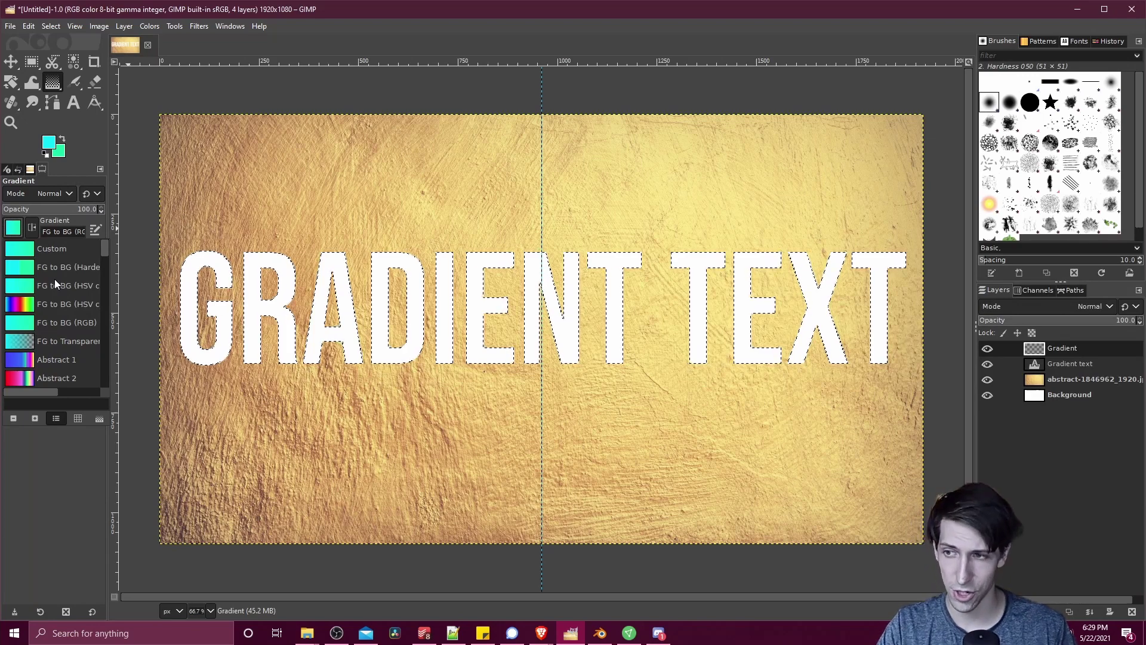
click(11, 229)
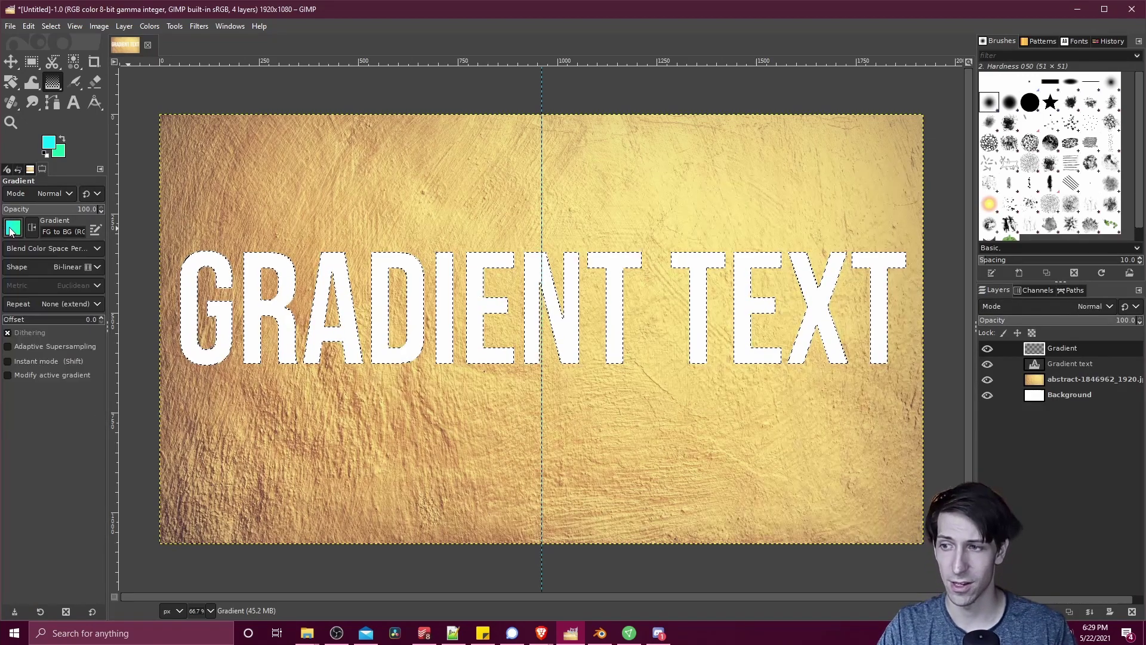
click(66, 267)
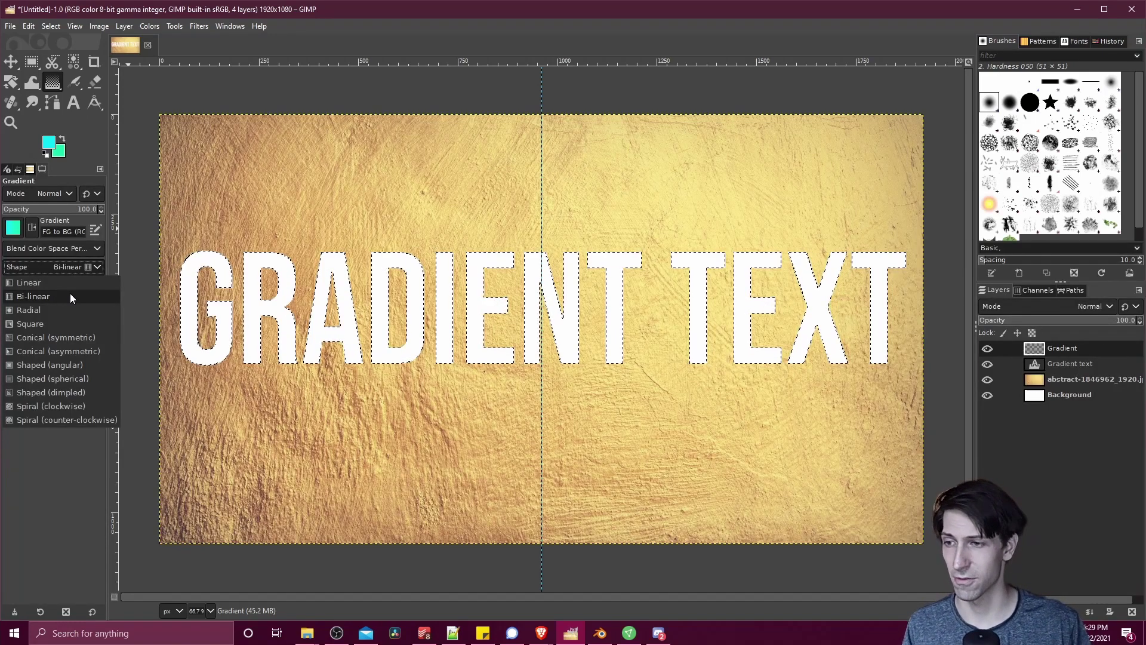
click(70, 295)
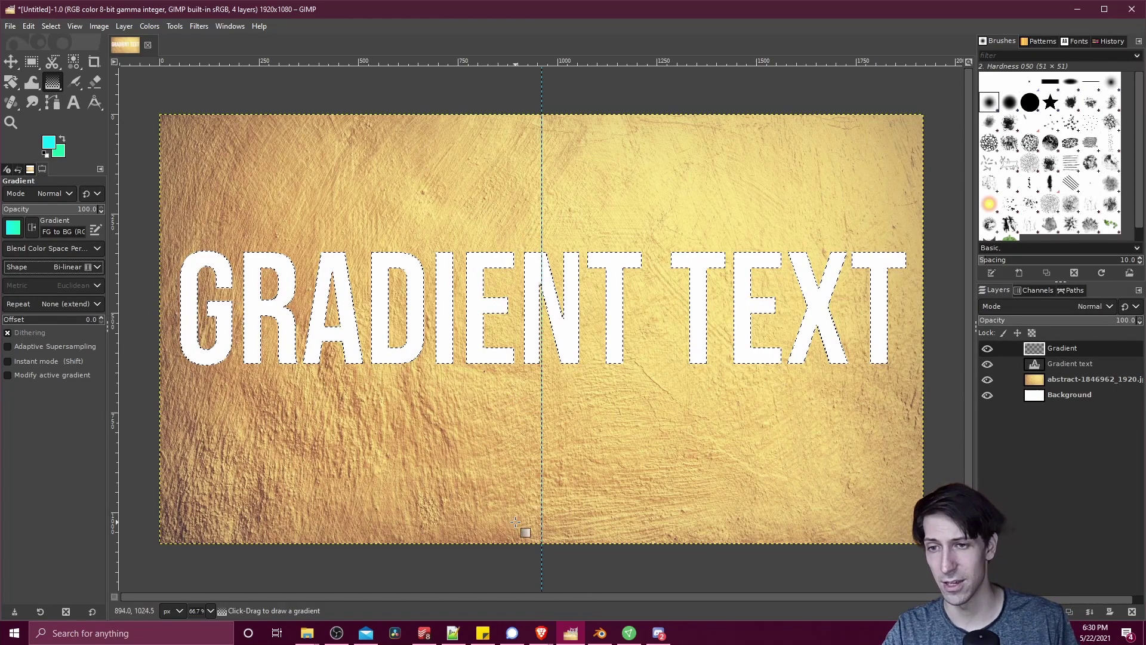
- Draw a bi-linear gradient from the letters' middle upward, filling them cyan to mint
click(529, 399)
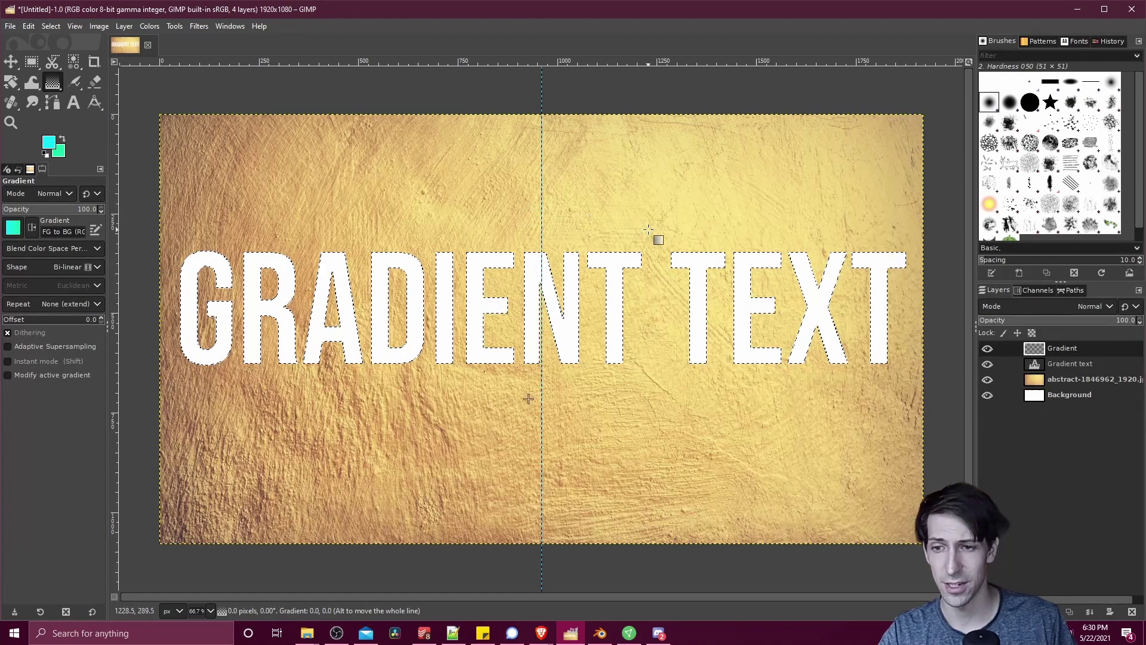
key(Escape)
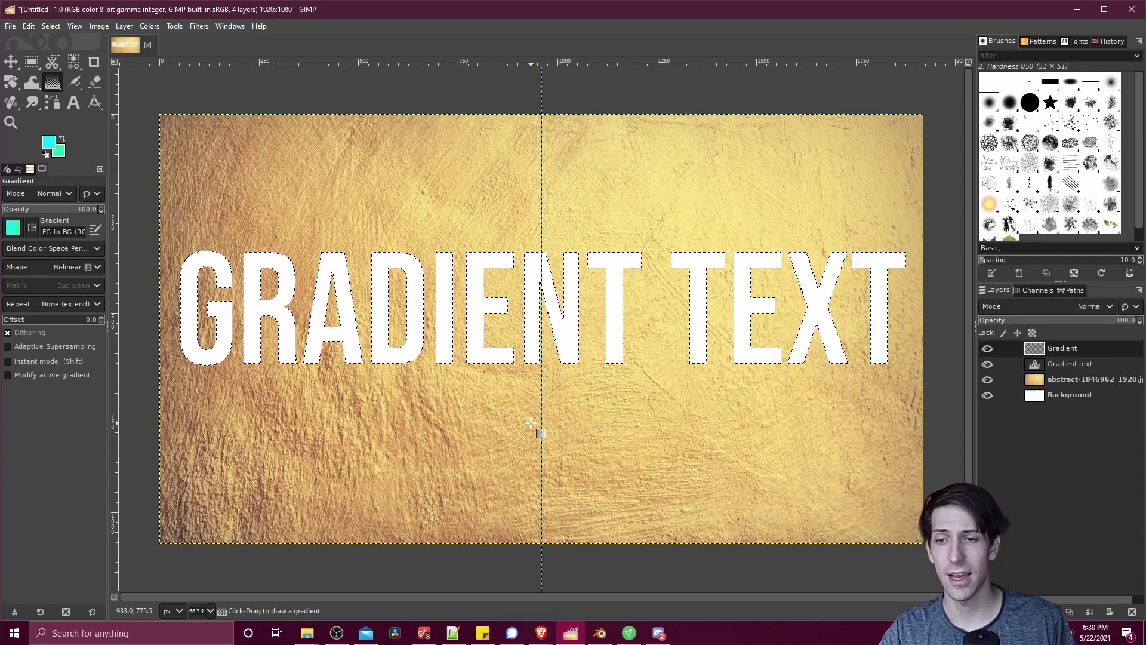
click(531, 423)
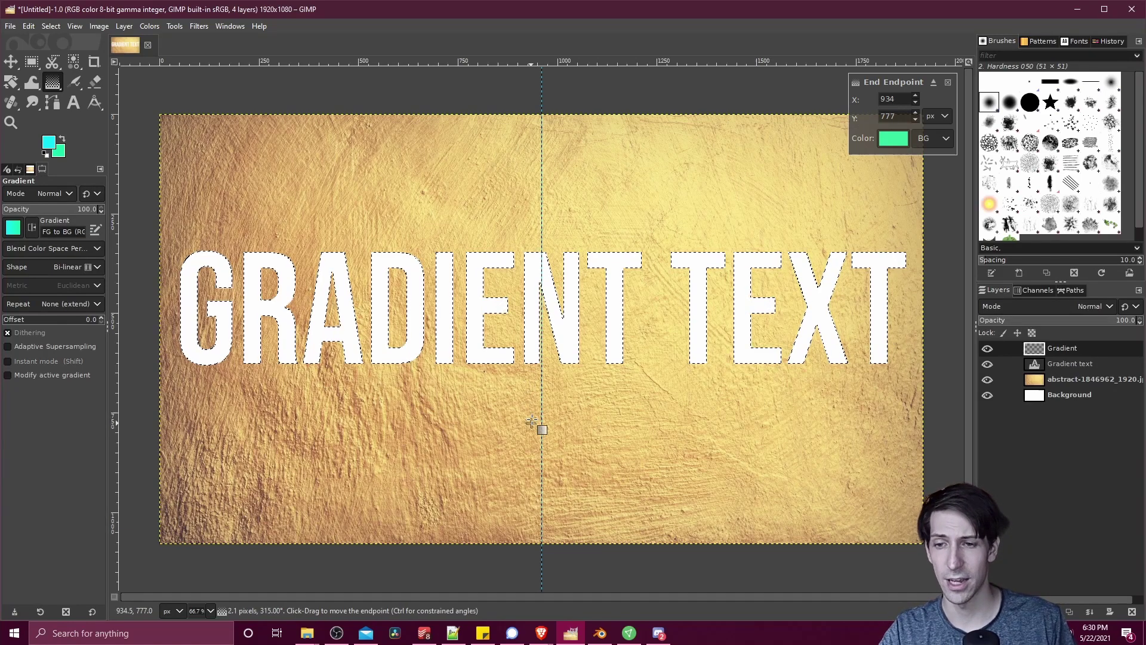
drag(531, 423, 534, 351)
drag(535, 282, 530, 252)
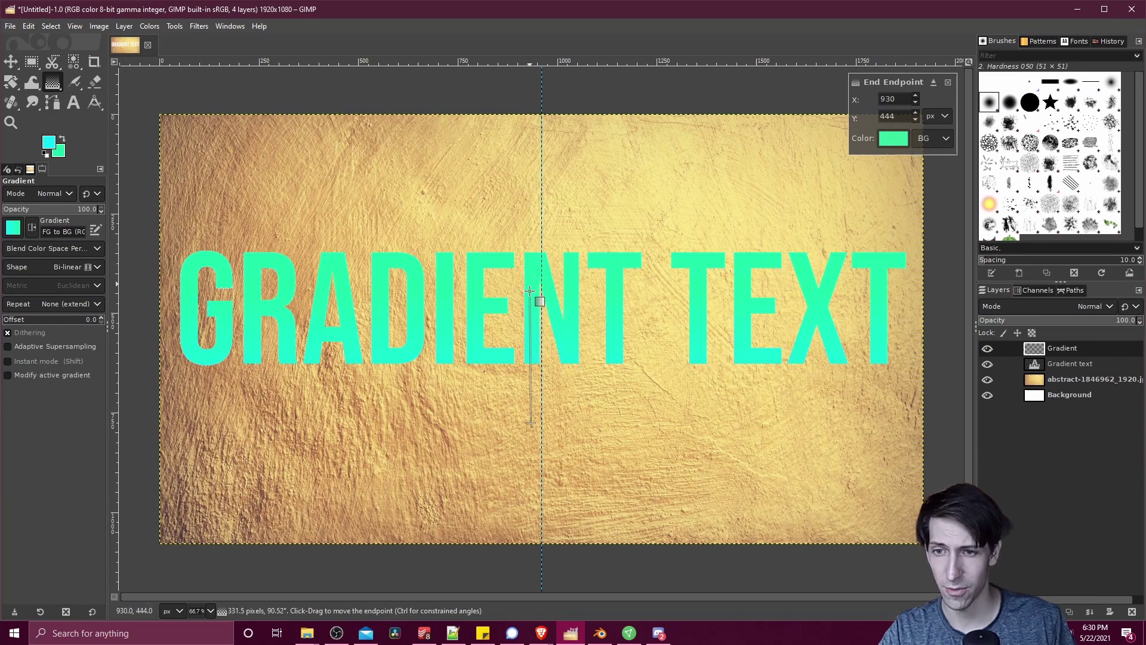
drag(529, 250, 529, 258)
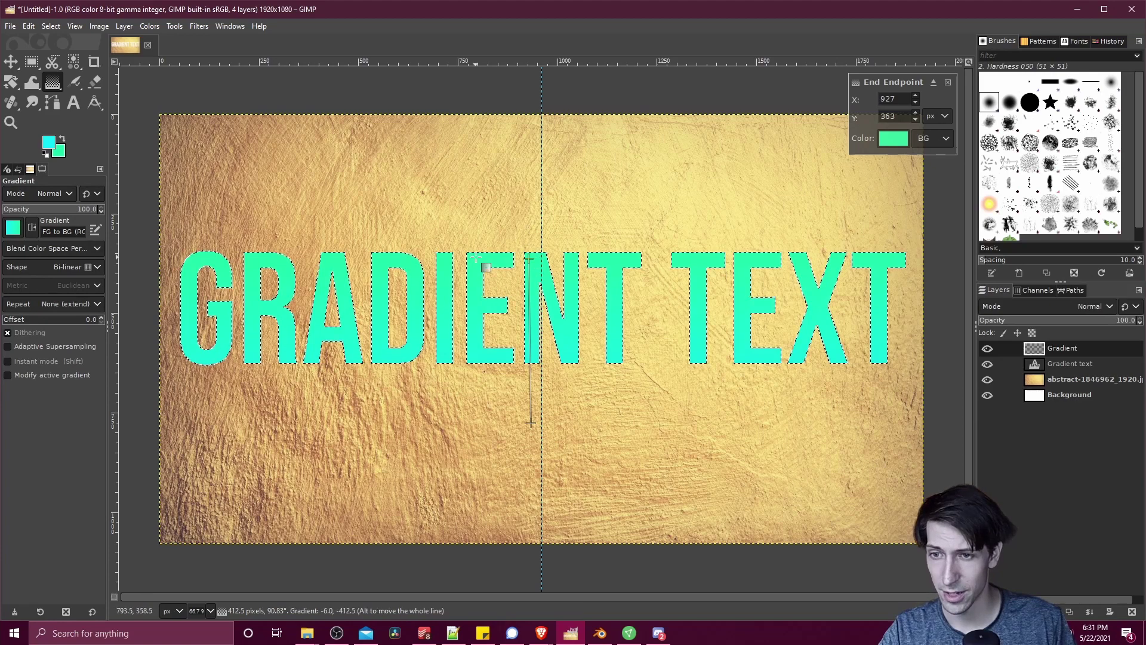
scroll(483, 378, up, 4)
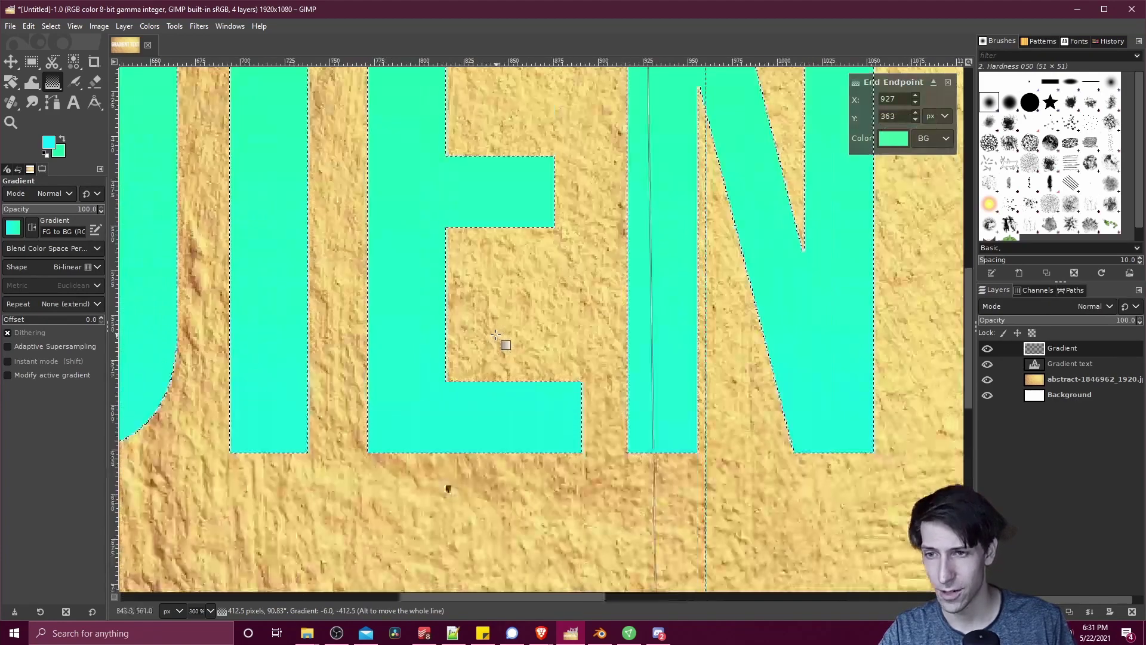
drag(504, 340, 478, 422)
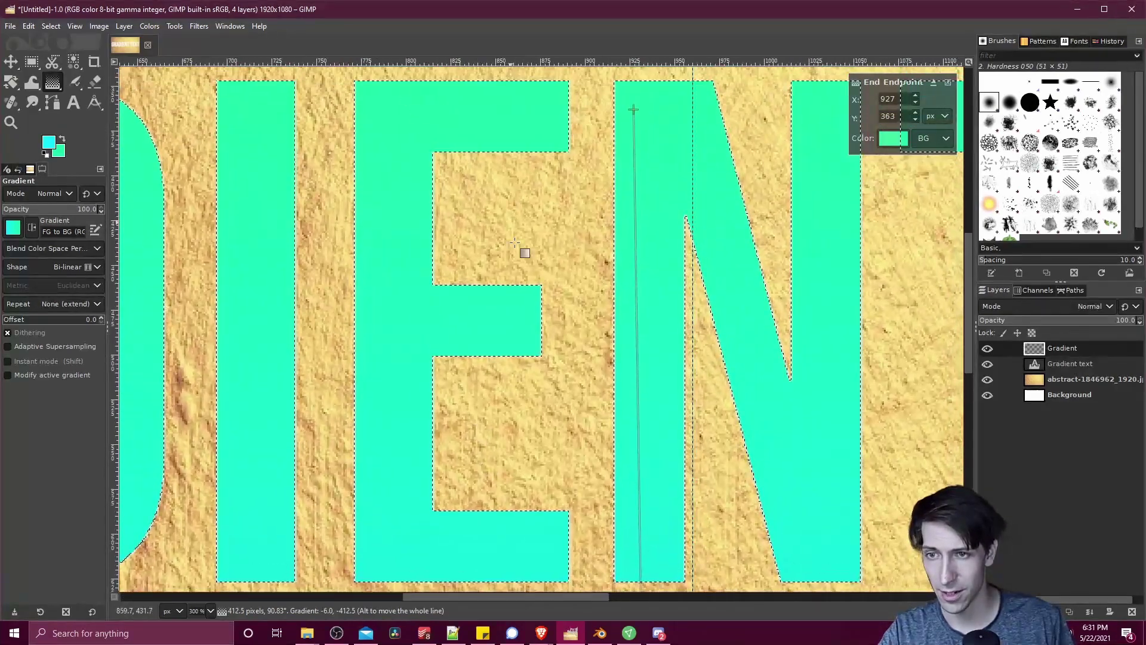
scroll(512, 289, down, 2)
scroll(431, 457, down, 7)
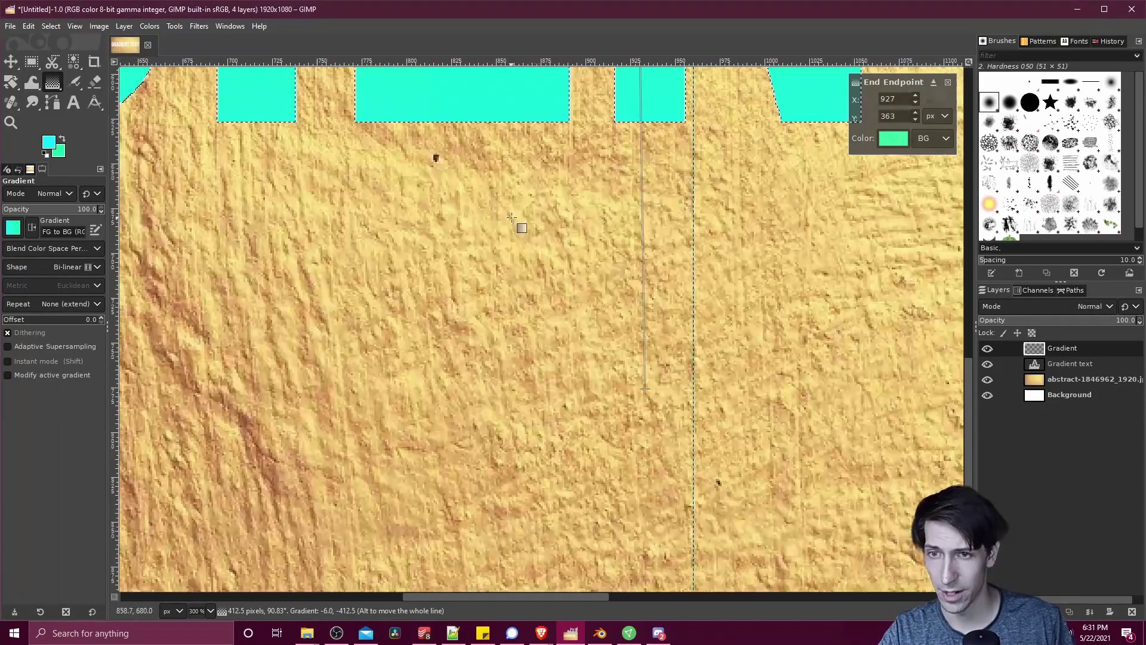
scroll(519, 231, down, 3)
scroll(486, 341, up, 1)
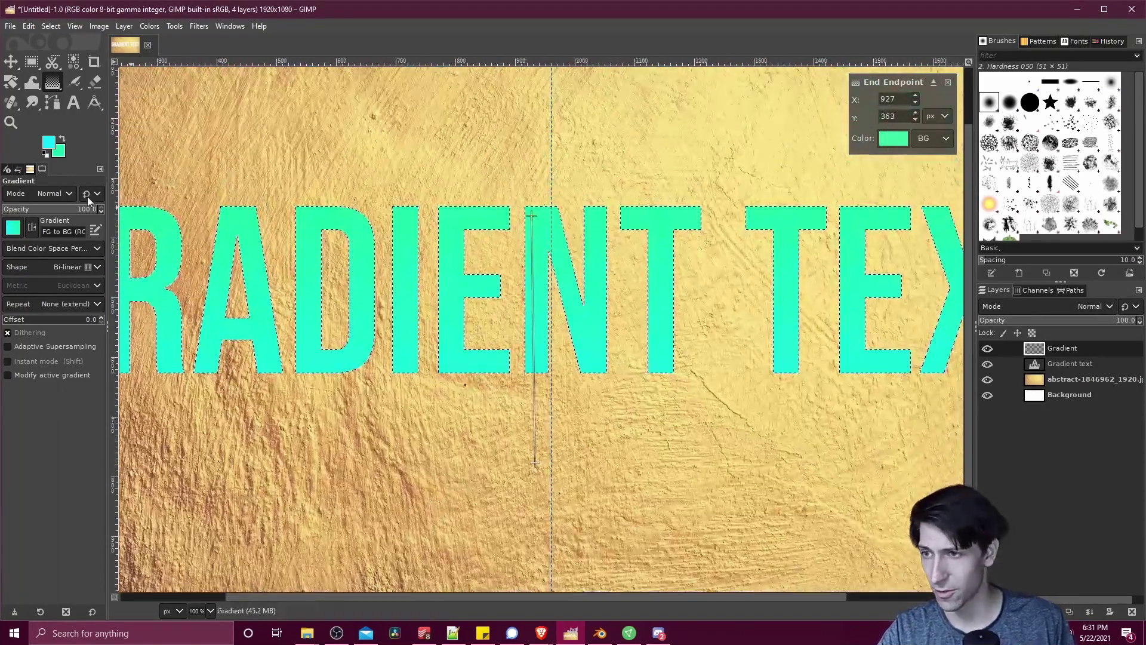
- Change the background colour to magenta ec1bed so the letters fade magenta to blue
click(63, 152)
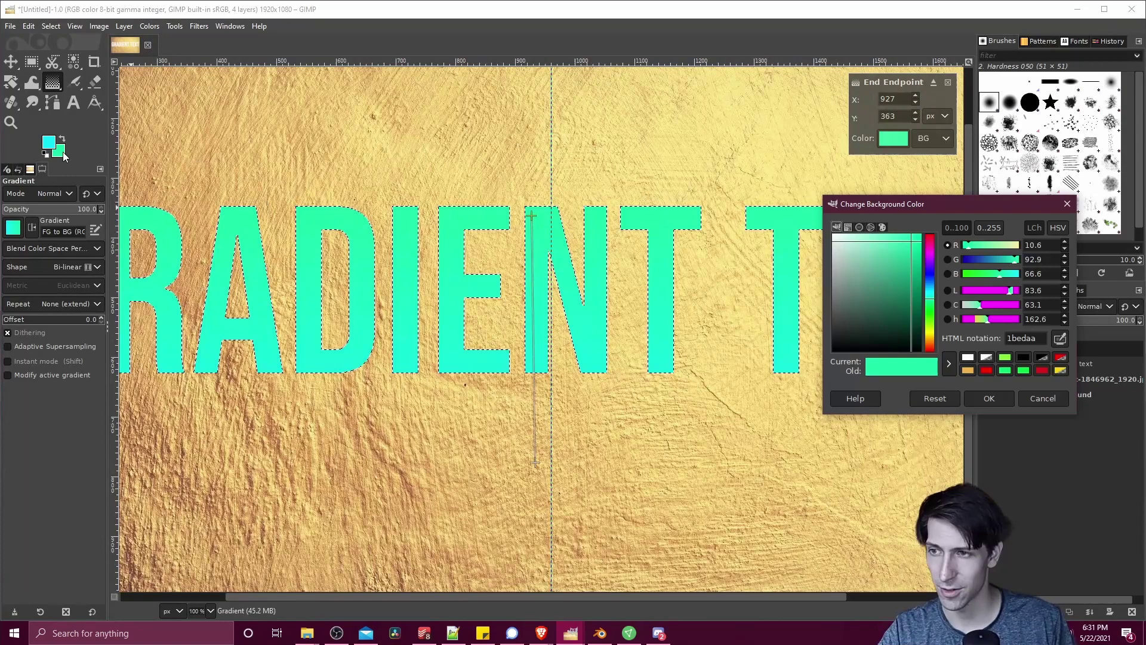
click(933, 261)
drag(933, 258, 934, 254)
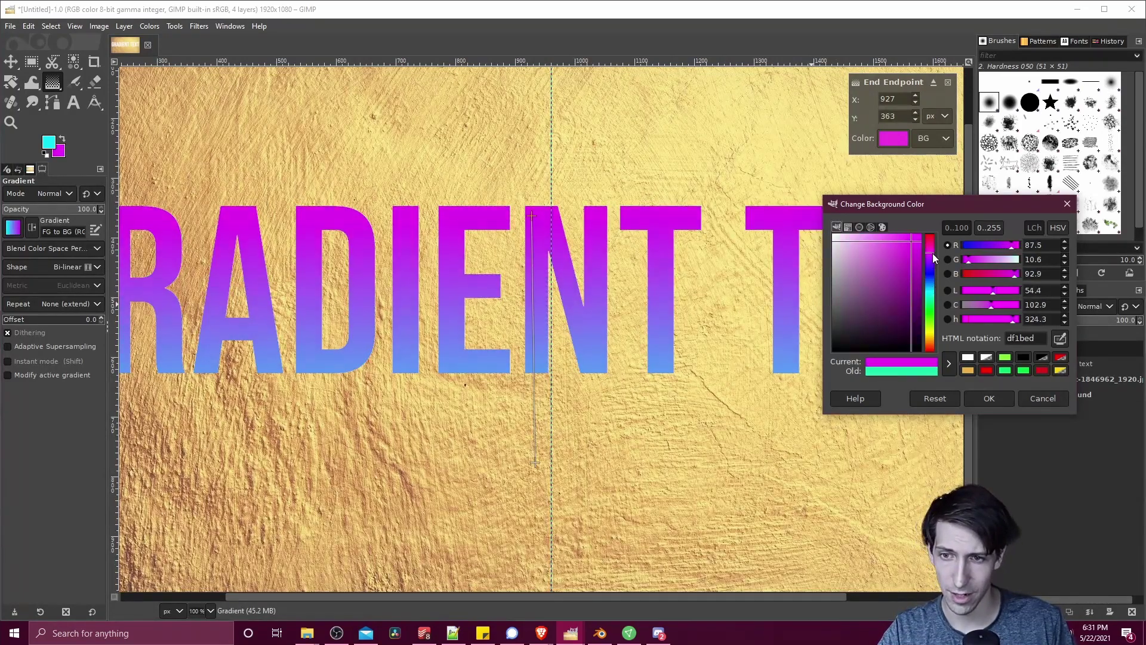
click(990, 398)
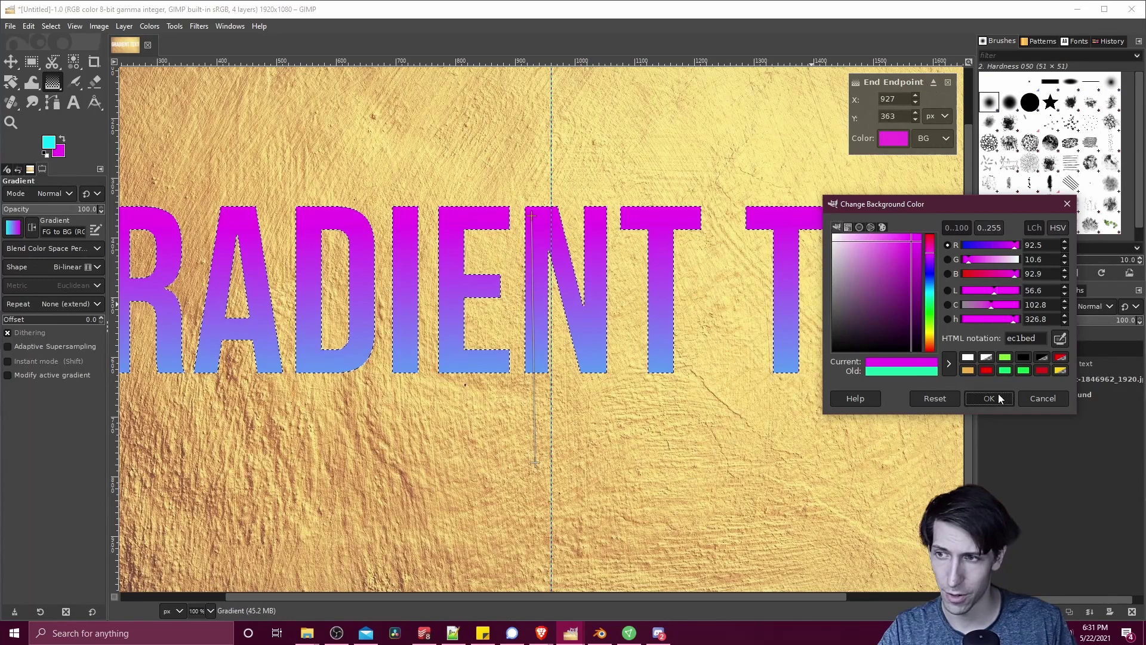
scroll(609, 270, down, 2)
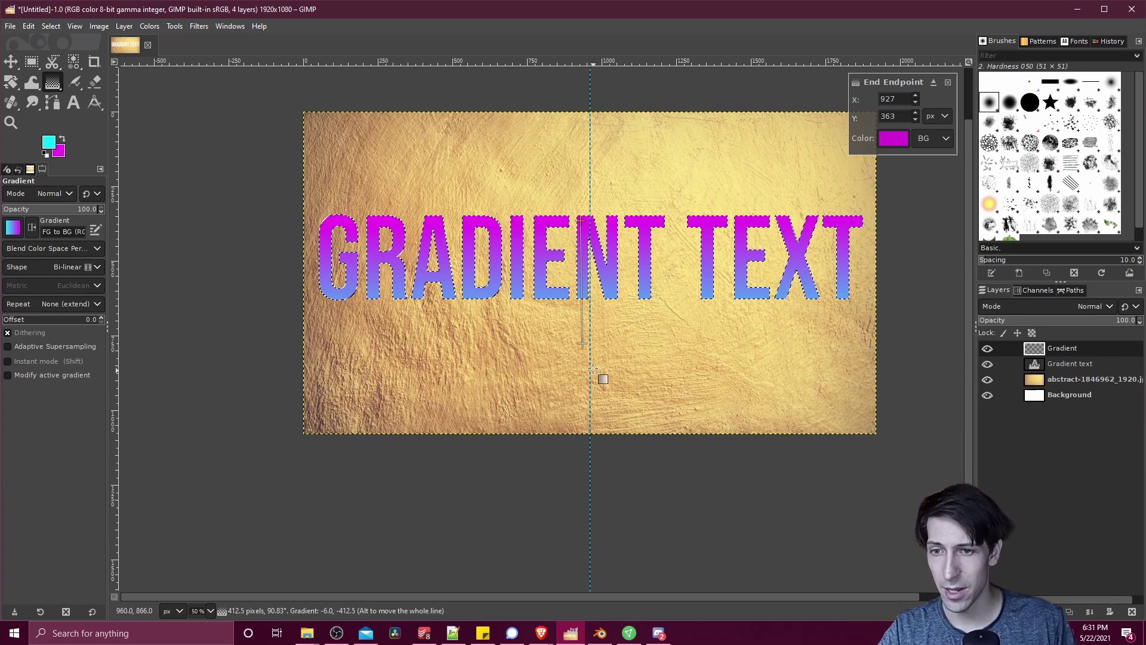
- Drag both gradient endpoints into the letters to centre the cyan band with magenta edges
mouse_move(581, 221)
mouse_down()
mouse_move(581, 151)
mouse_move(584, 261)
mouse_move(584, 227)
mouse_move(596, 225)
mouse_up()
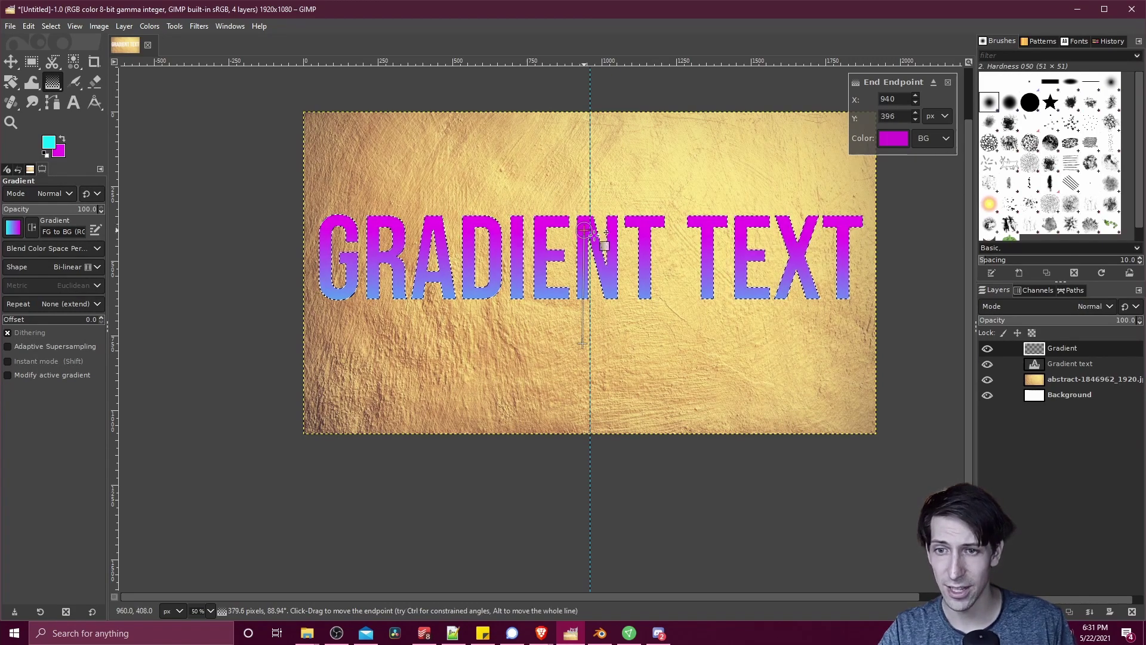
scroll(607, 263, up, 2)
scroll(608, 263, up, 3)
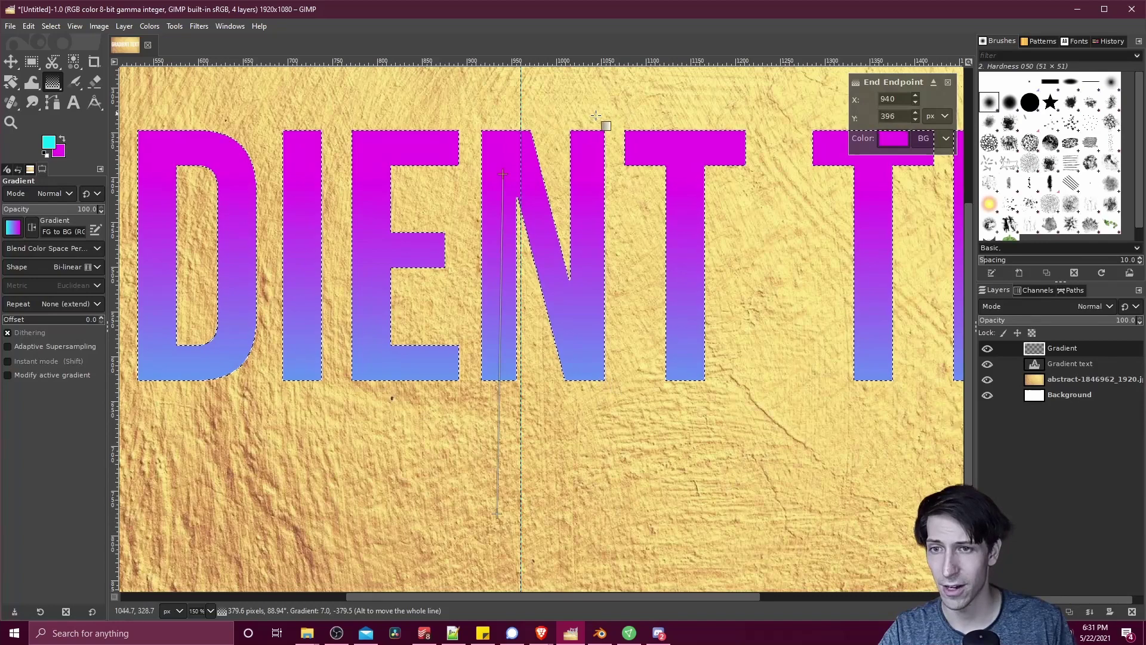
drag(503, 174, 504, 220)
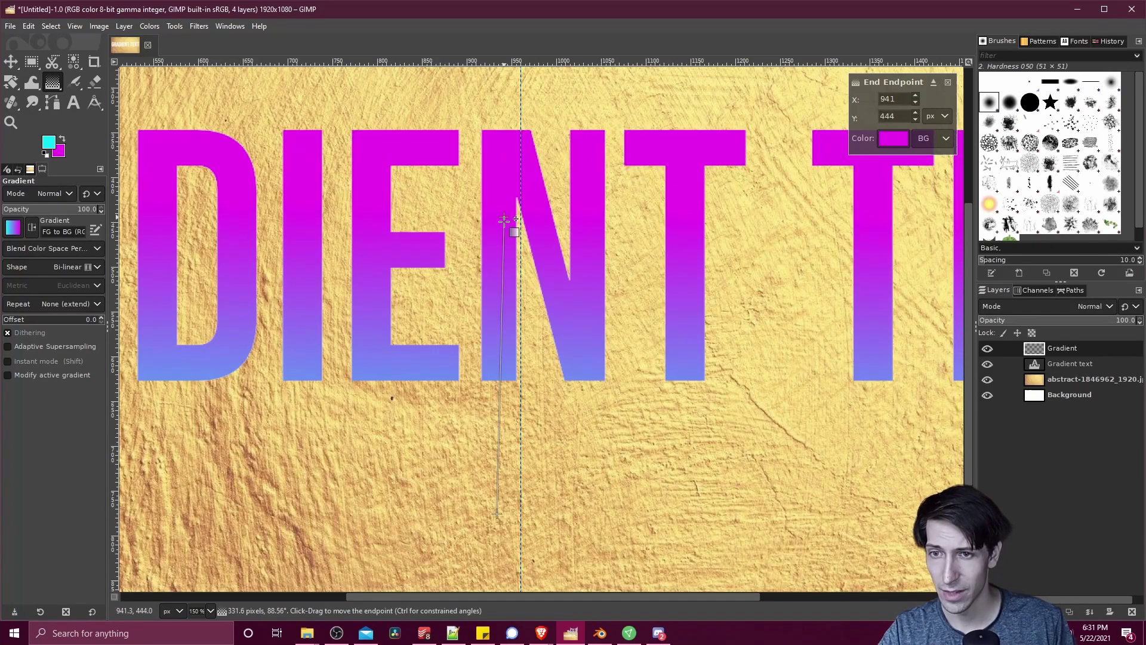
drag(502, 311, 501, 314)
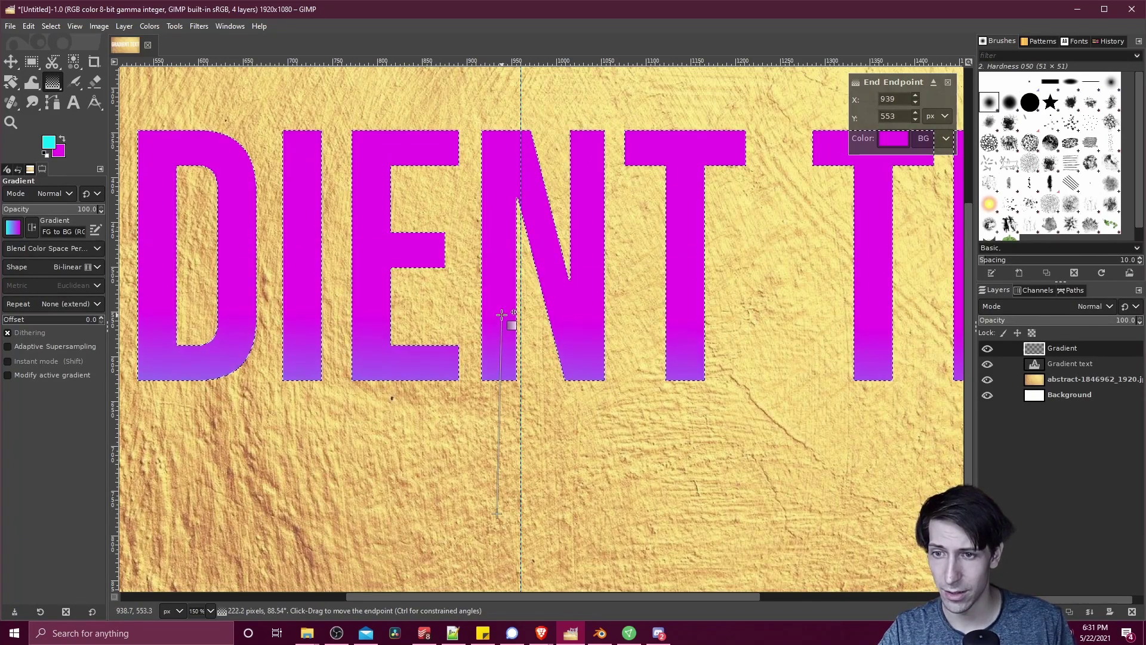
drag(502, 265, 502, 226)
drag(497, 513, 502, 294)
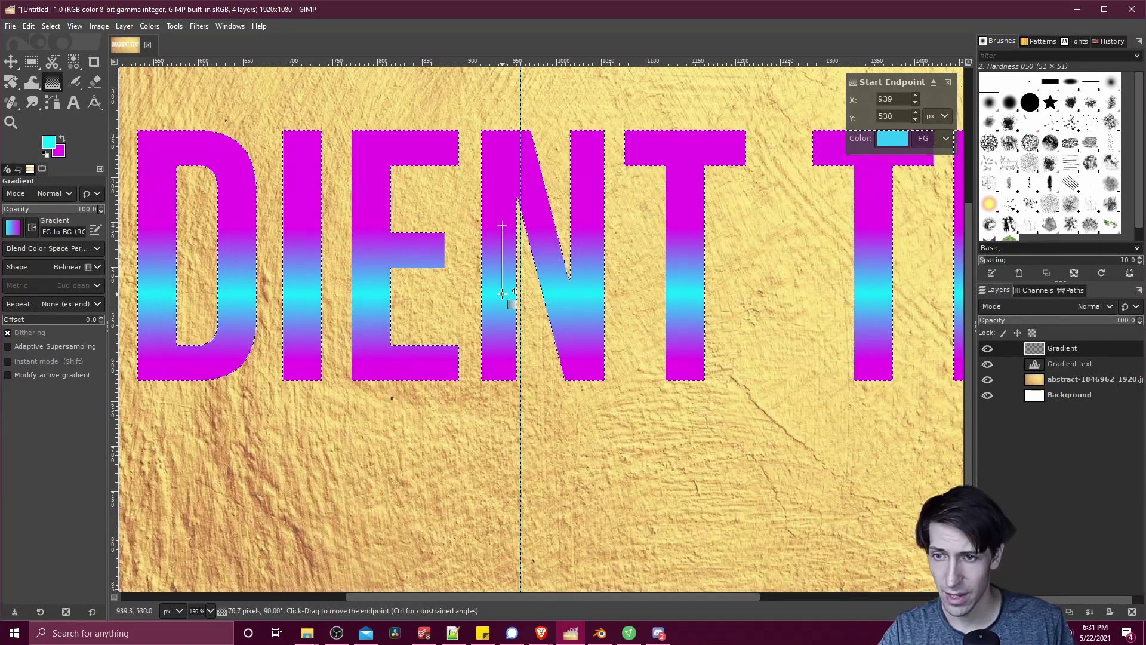
drag(502, 227, 507, 151)
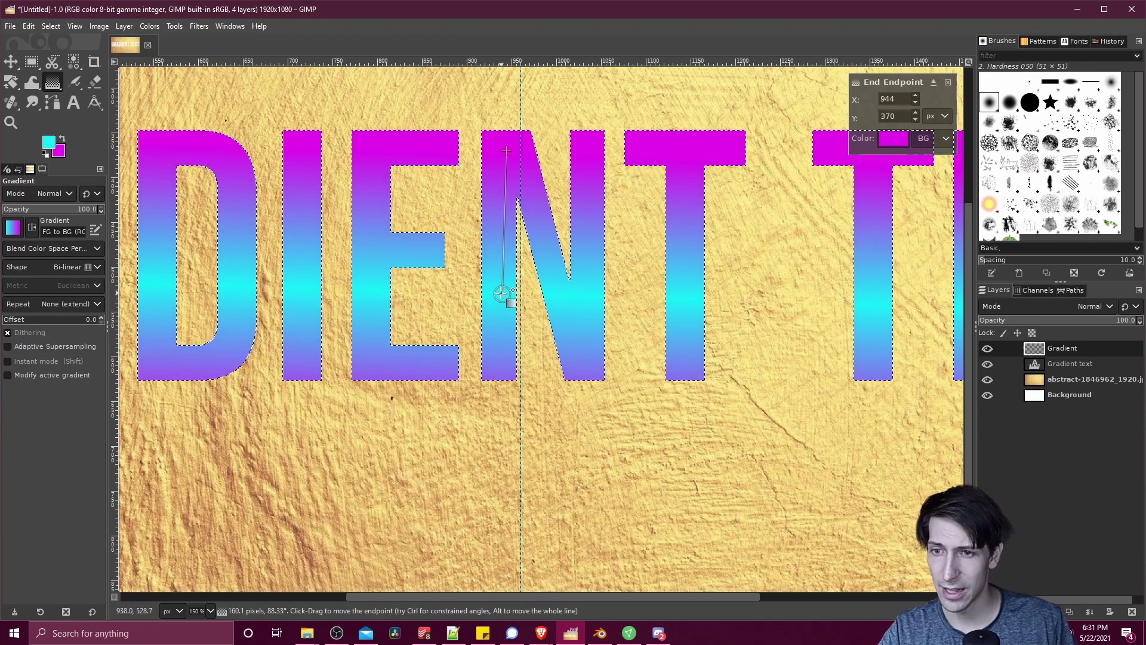
drag(501, 292, 507, 258)
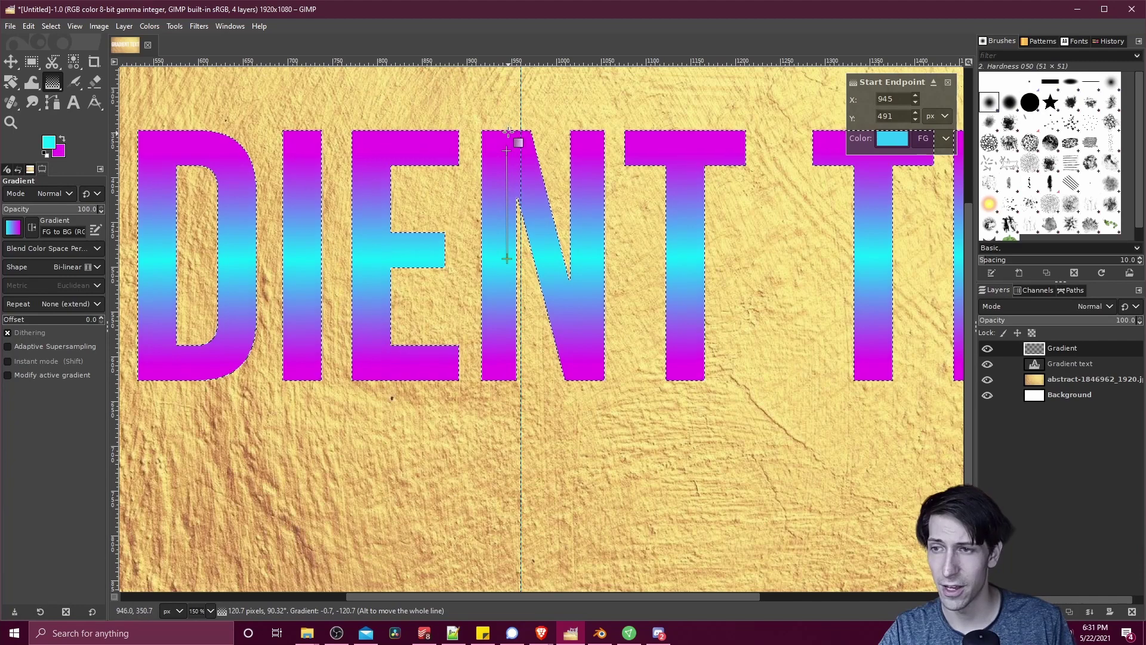
scroll(640, 358, down, 2)
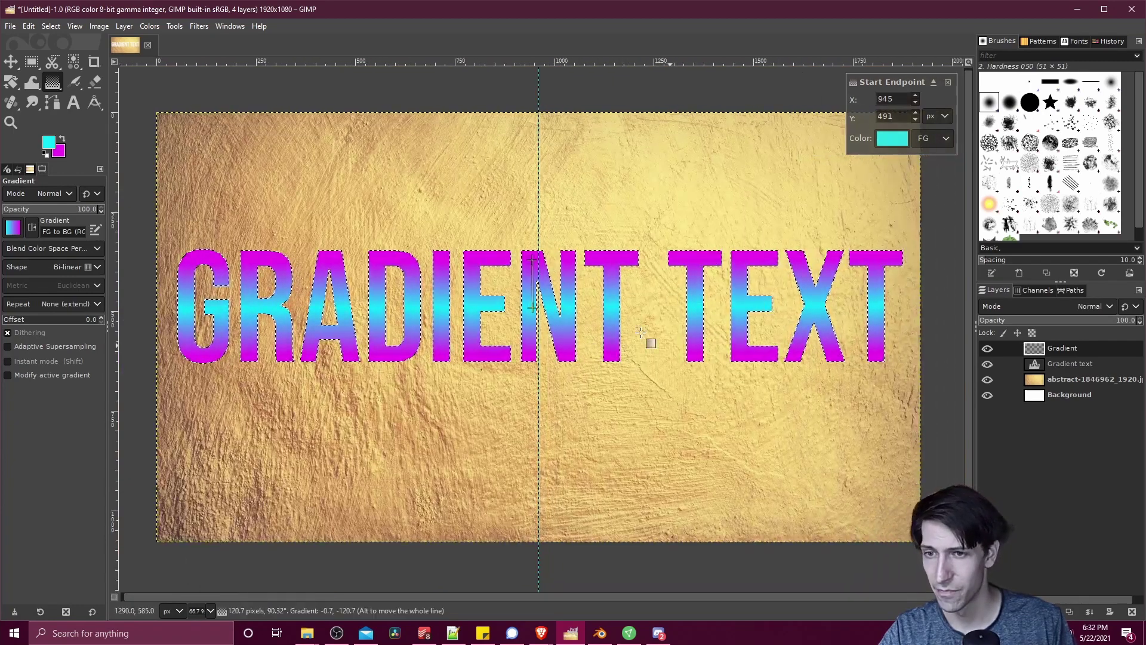
- Switch the gradient shape to Linear and straighten it to run vertically down the letters
scroll(552, 301, up, 2)
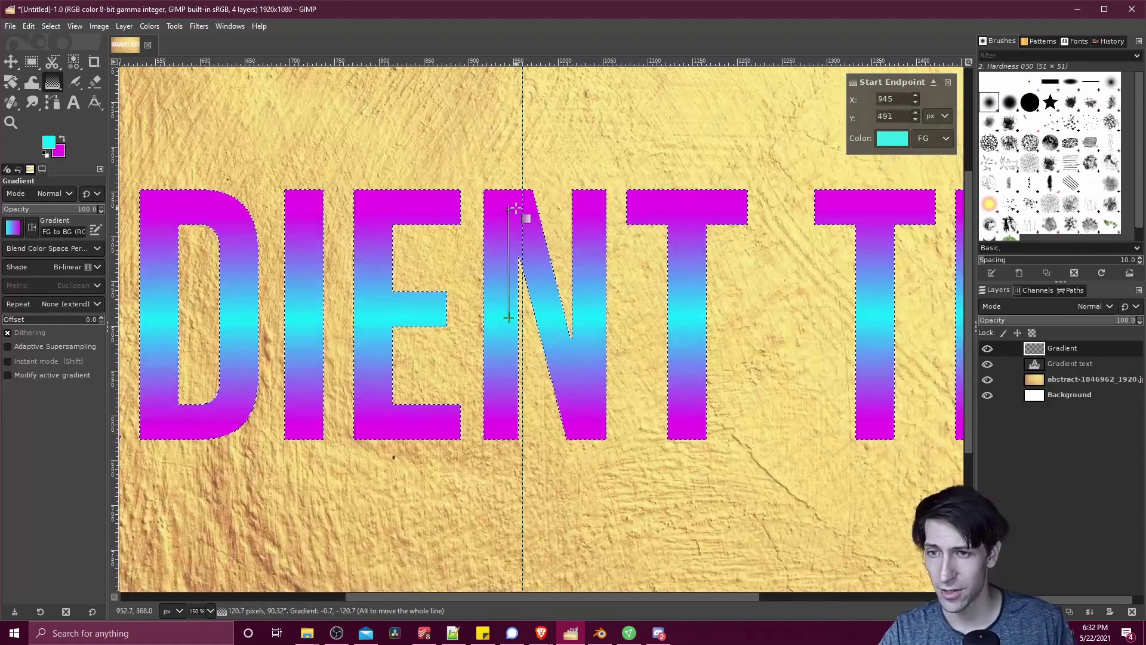
scroll(498, 154, down, 2)
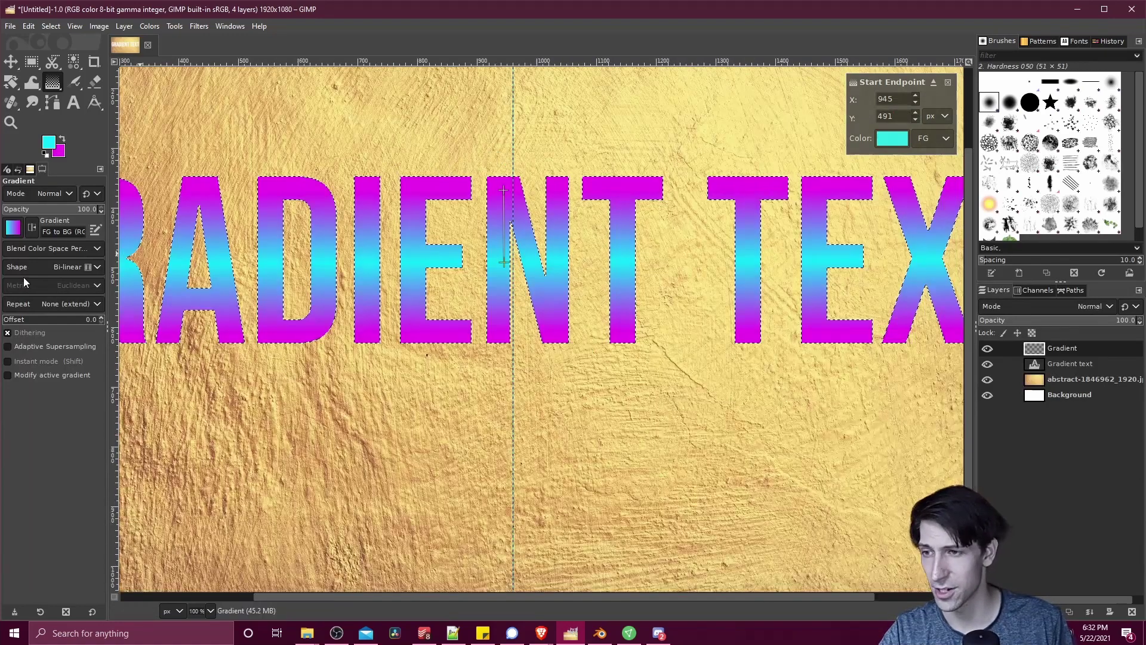
click(43, 269)
click(58, 282)
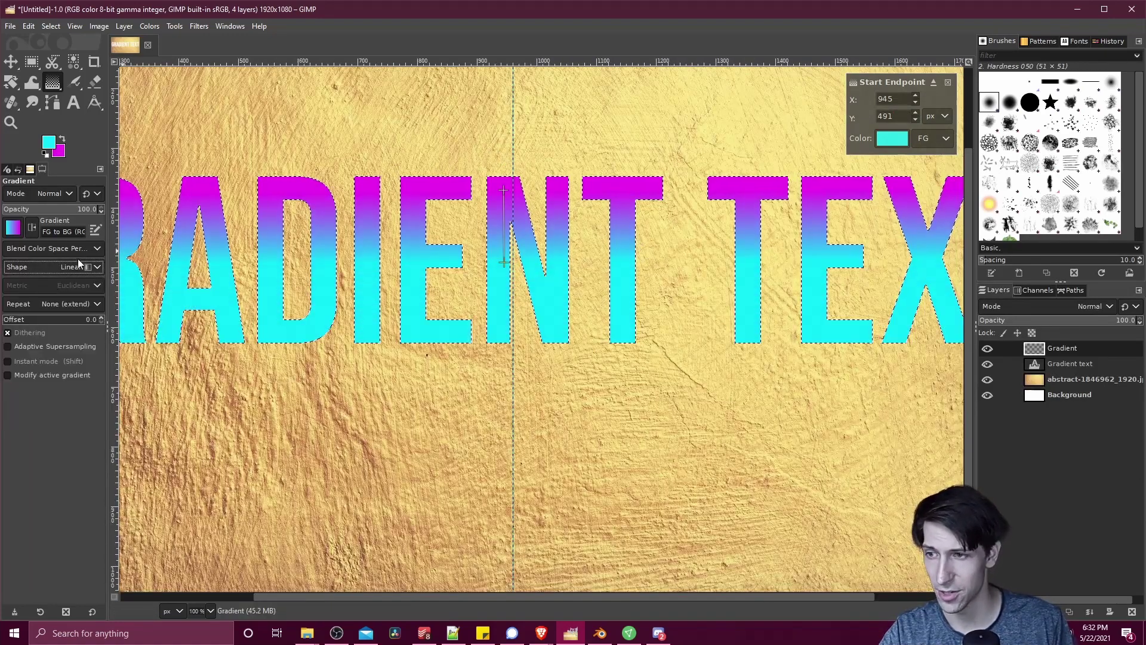
scroll(565, 191, down, 1)
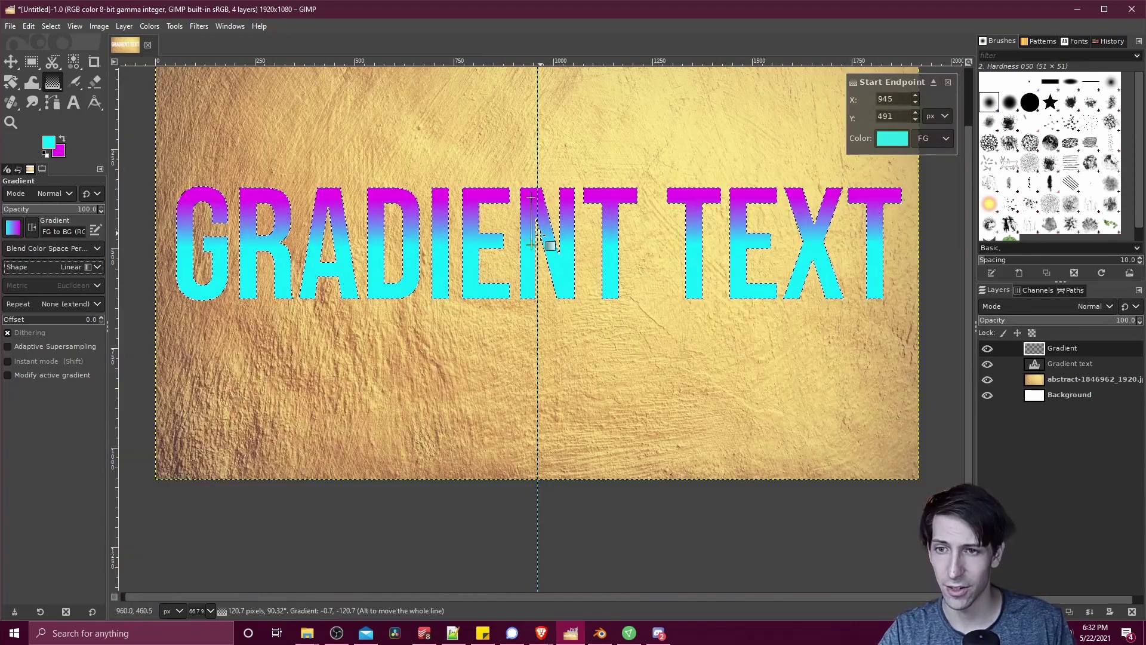
scroll(541, 238, up, 1)
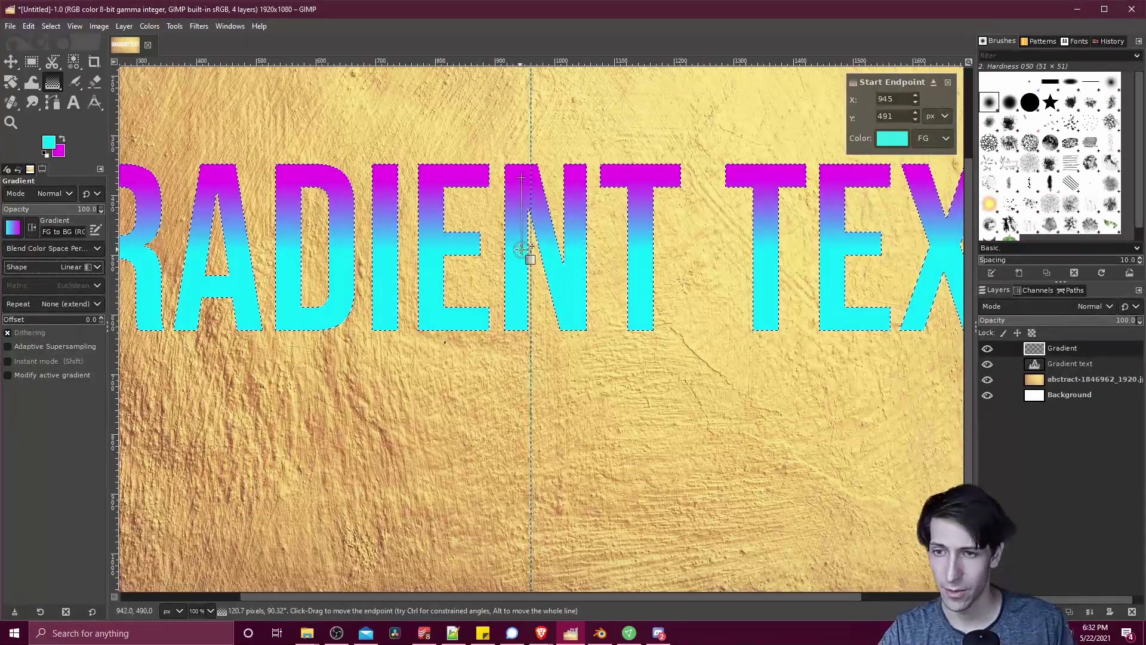
drag(523, 251, 522, 322)
click(523, 177)
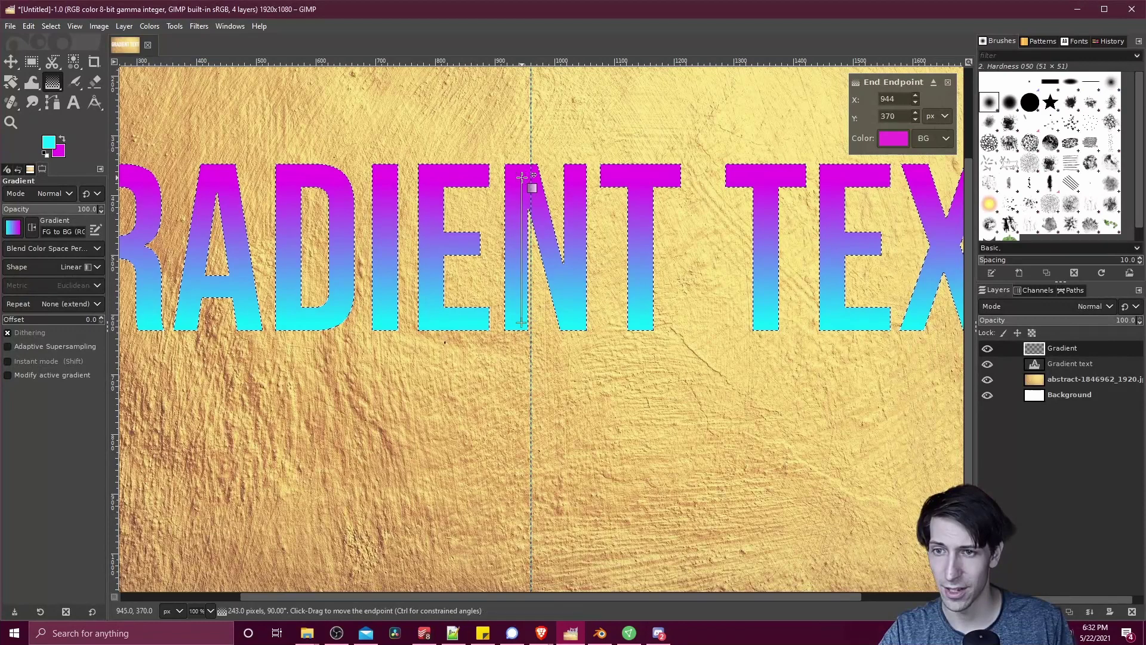
drag(522, 180, 521, 182)
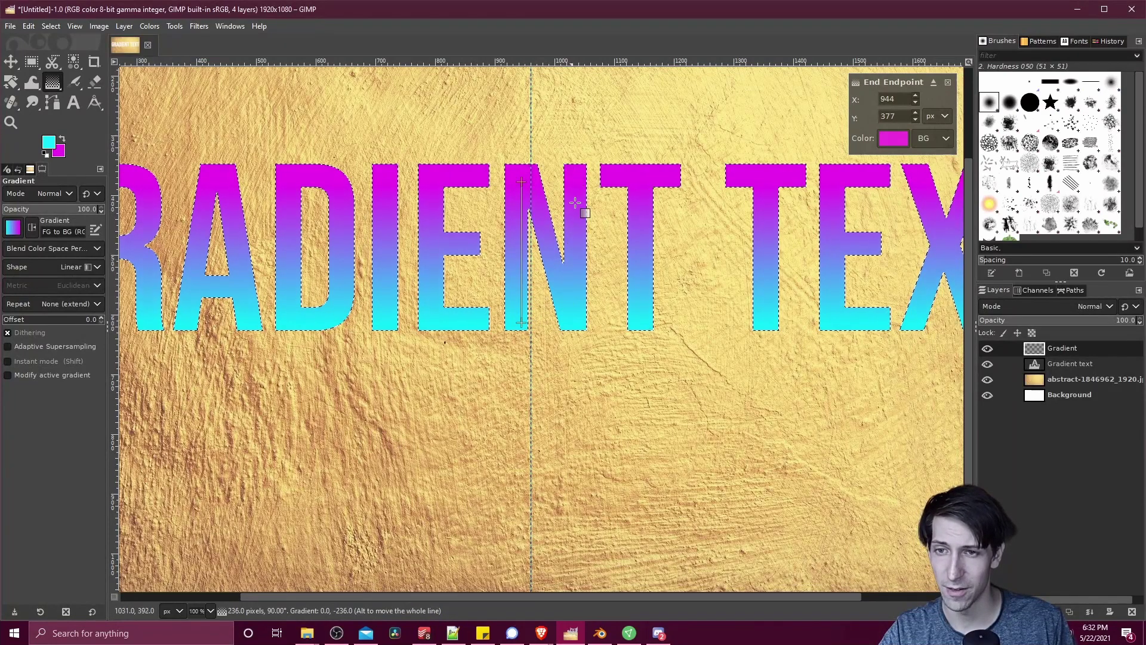
key(minus)
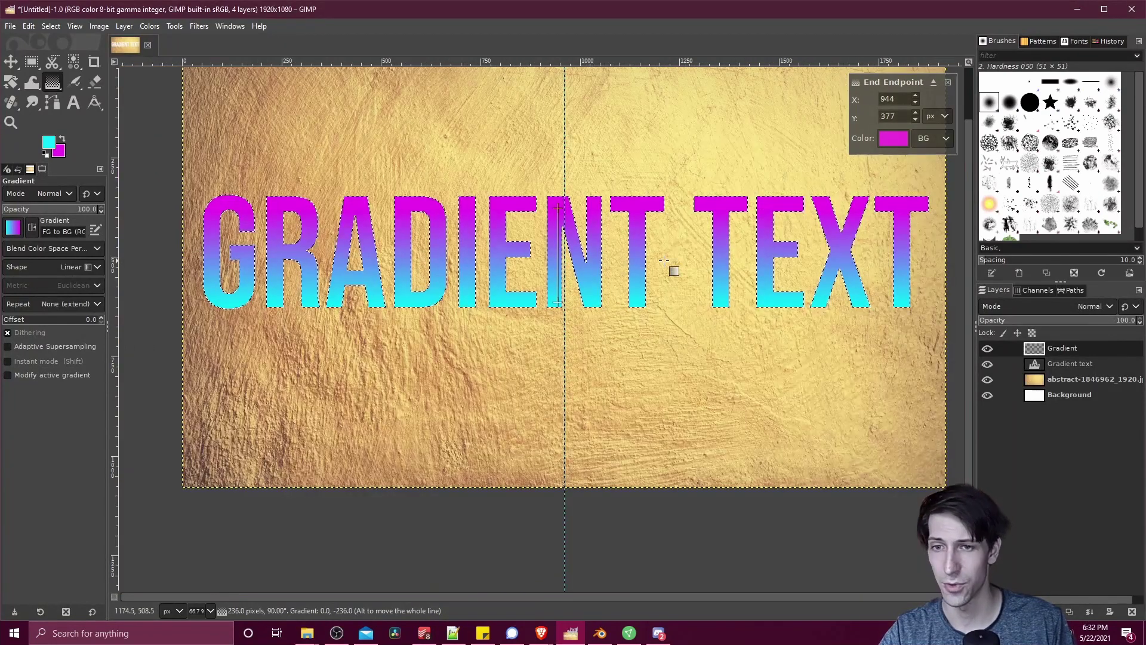
- Try Bi-linear, then set Radial and widen the gradient out to the X
click(68, 274)
click(75, 299)
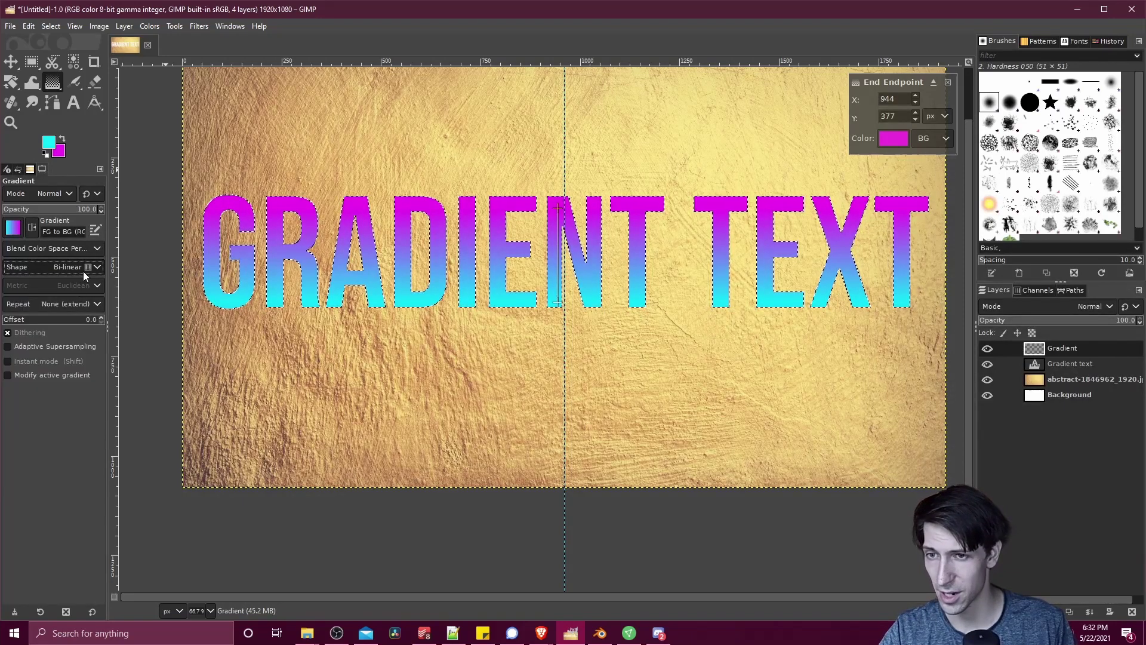
click(84, 272)
click(68, 296)
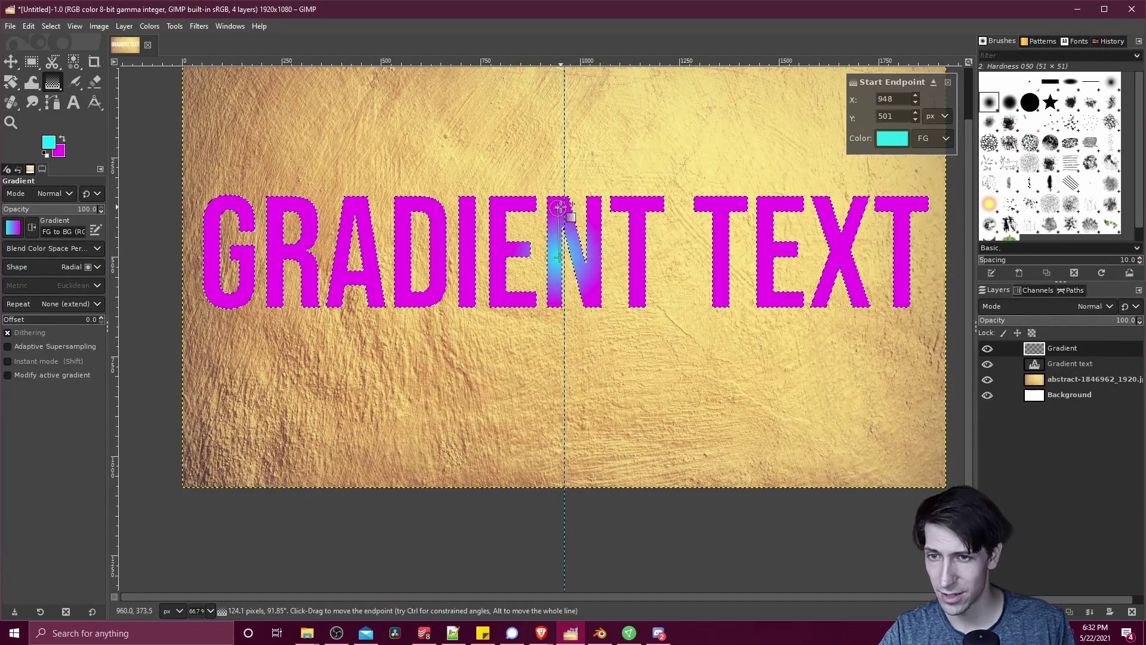
drag(559, 208, 848, 253)
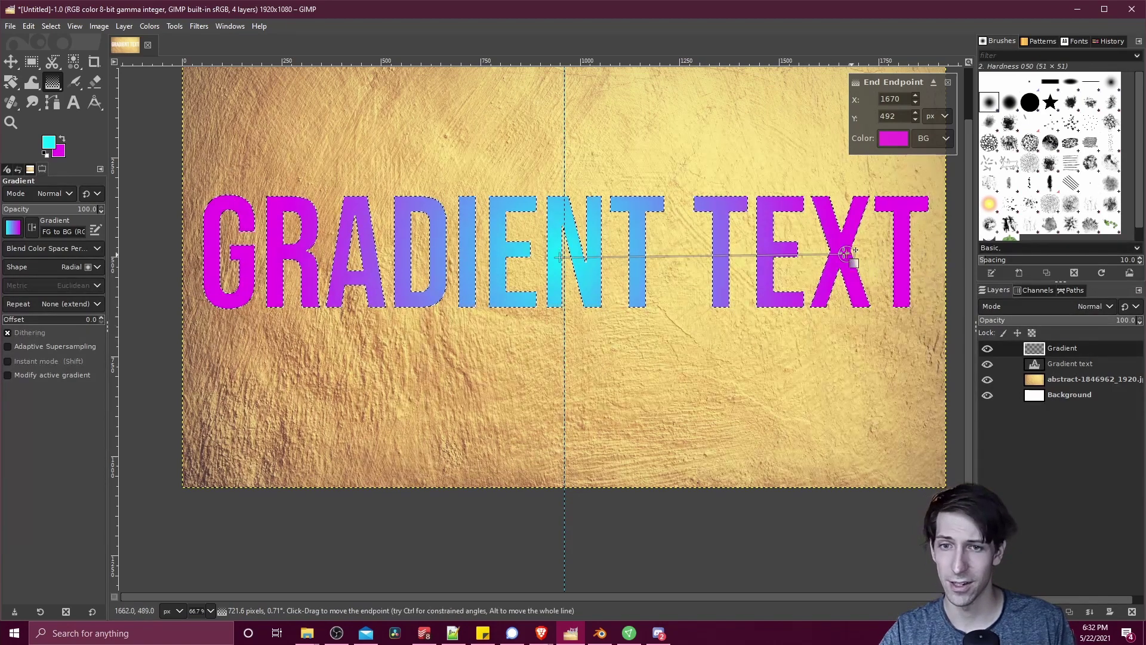
drag(561, 258, 571, 257)
click(83, 268)
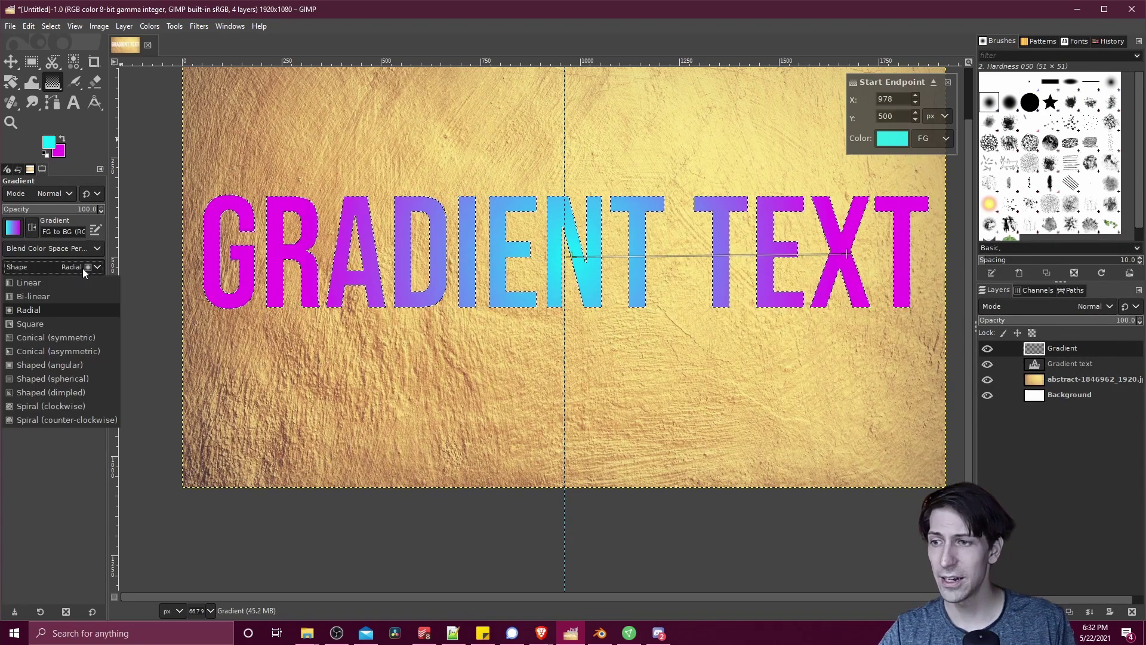
- Make the gradient Bi-linear and run it vertically: magenta at the letter tops, cyan through the middle
click(35, 300)
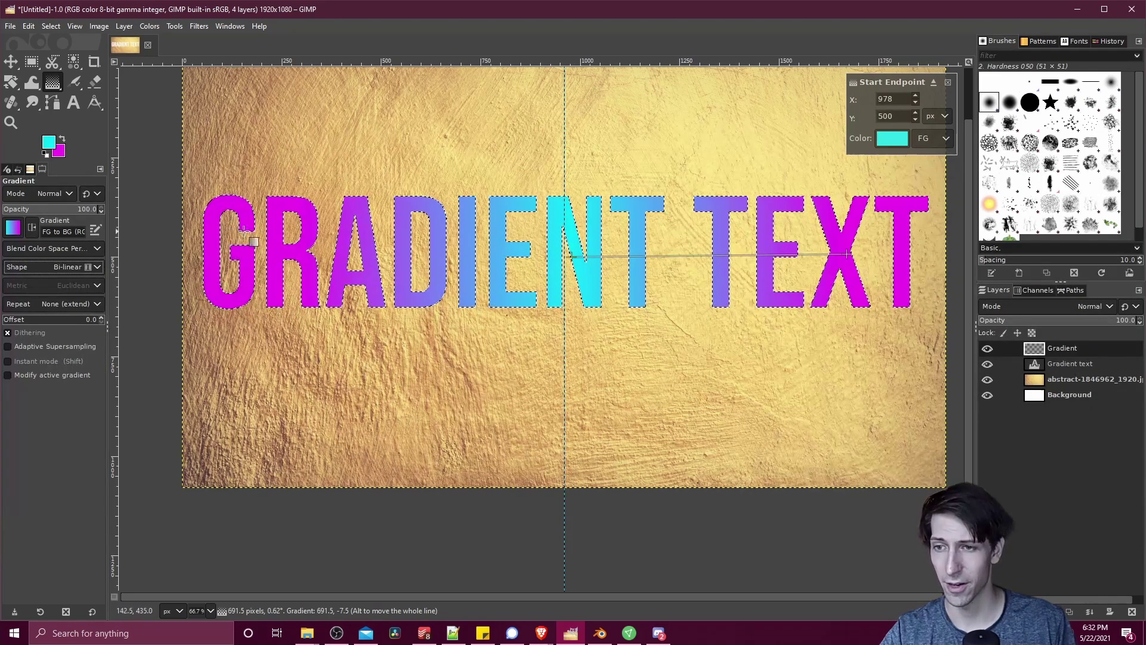
drag(895, 257, 572, 117)
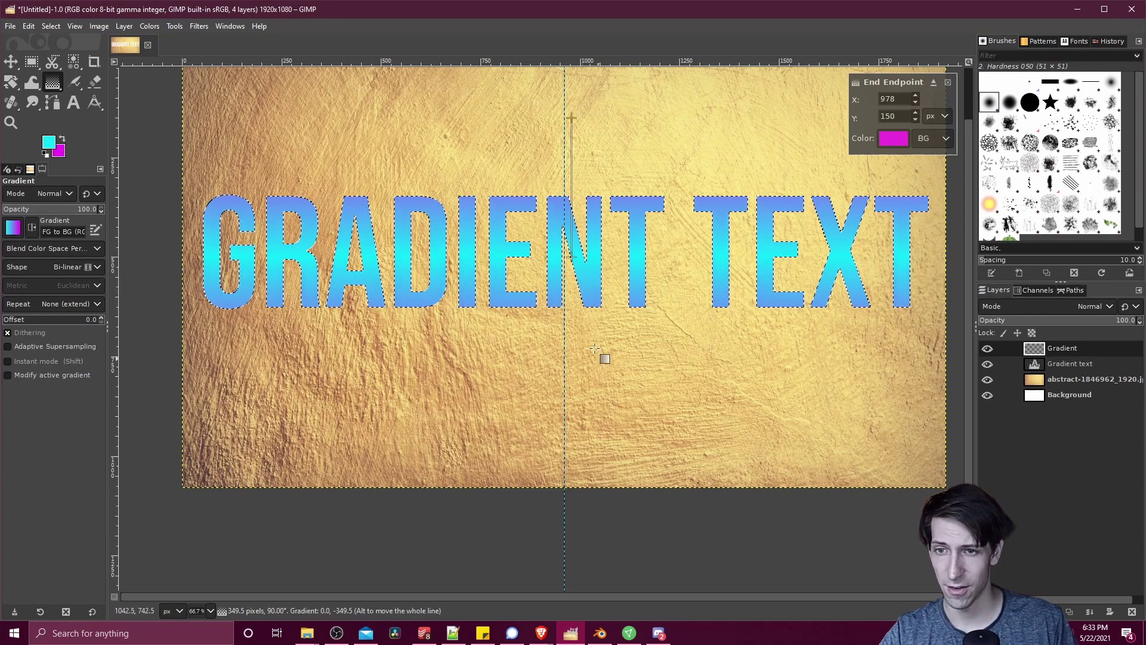
click(581, 269)
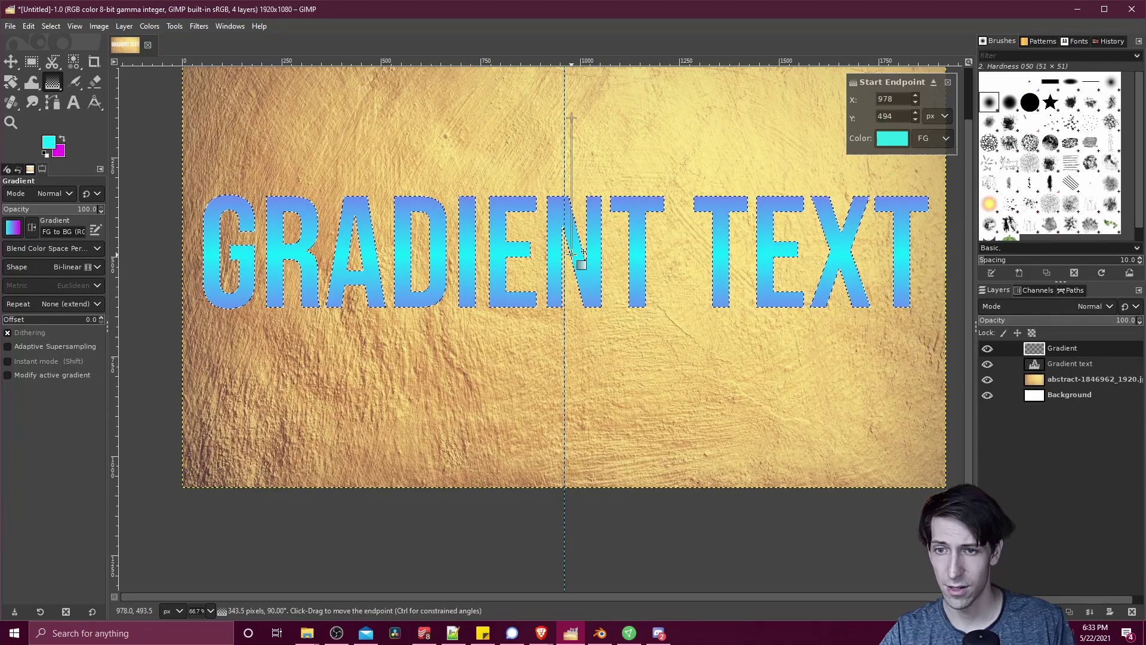
drag(572, 118, 570, 193)
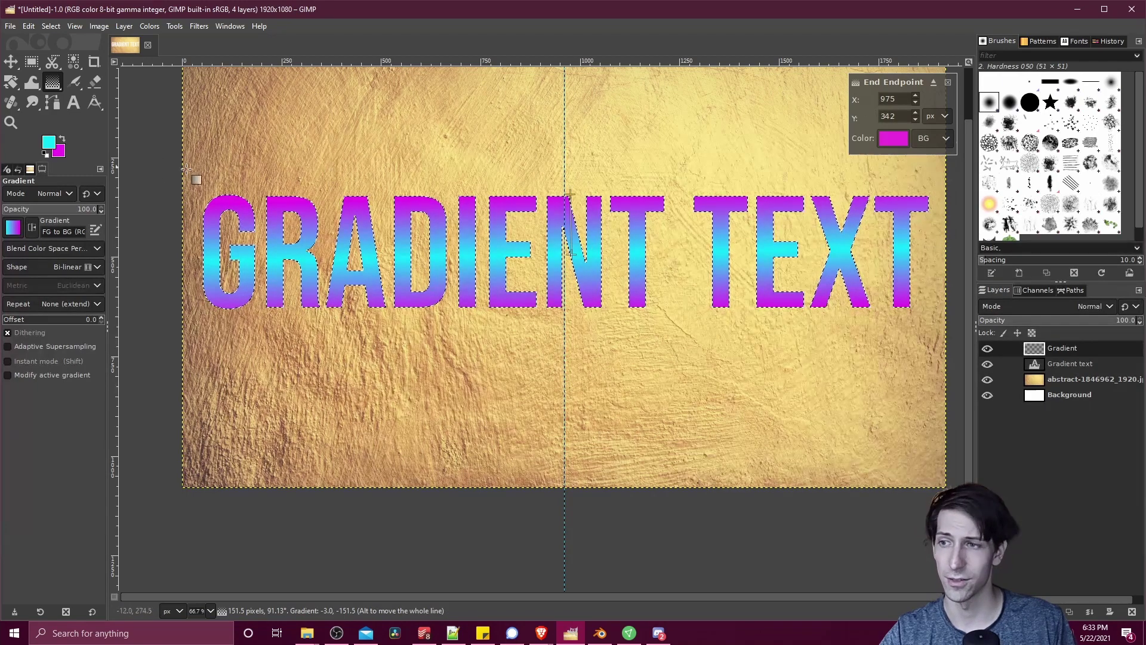
key(r)
key(ctrl+shift+a)
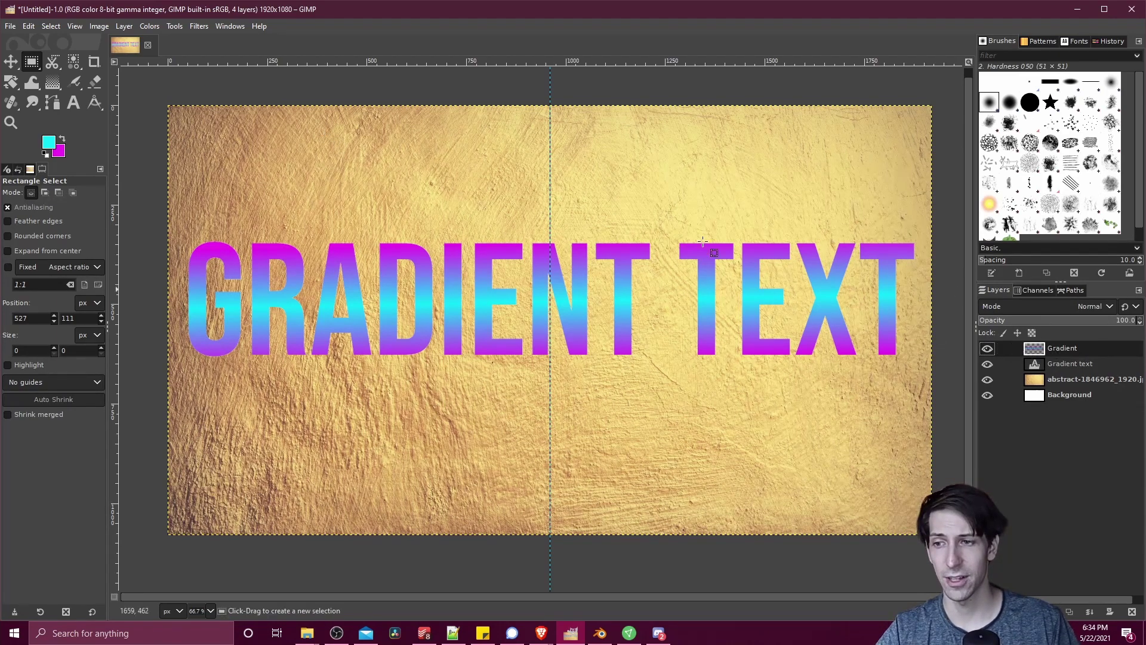
- Add a black Drop Shadow with blur 3.01, opacity 1.000 and X/Y offset about 10.065
click(200, 26)
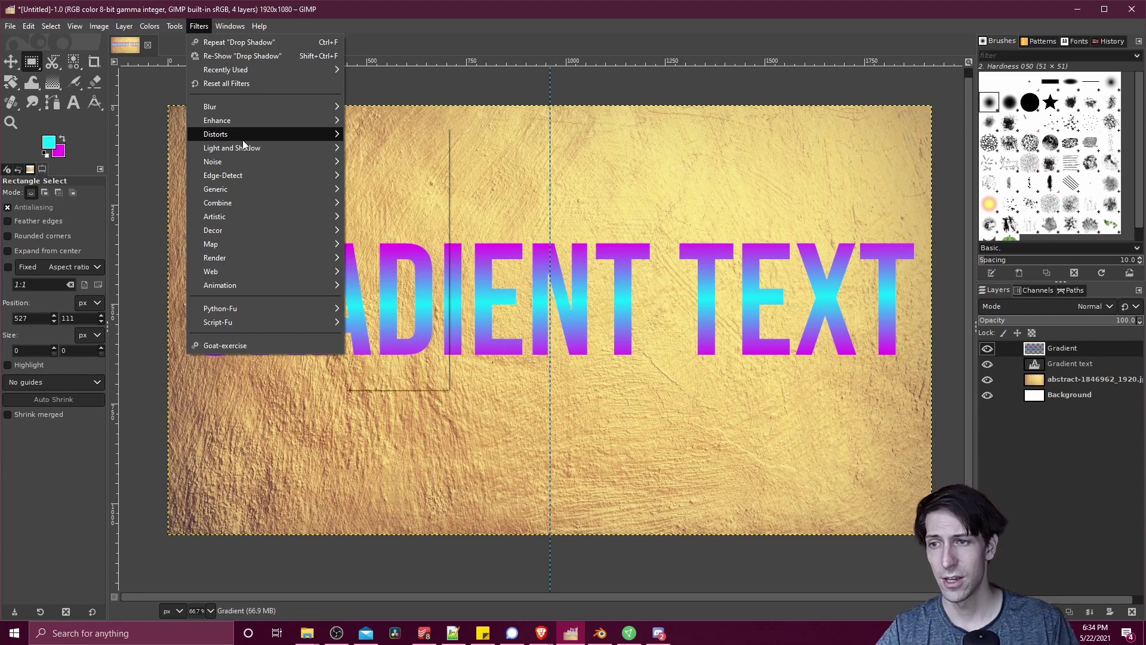
mouse_move(248, 148)
click(416, 241)
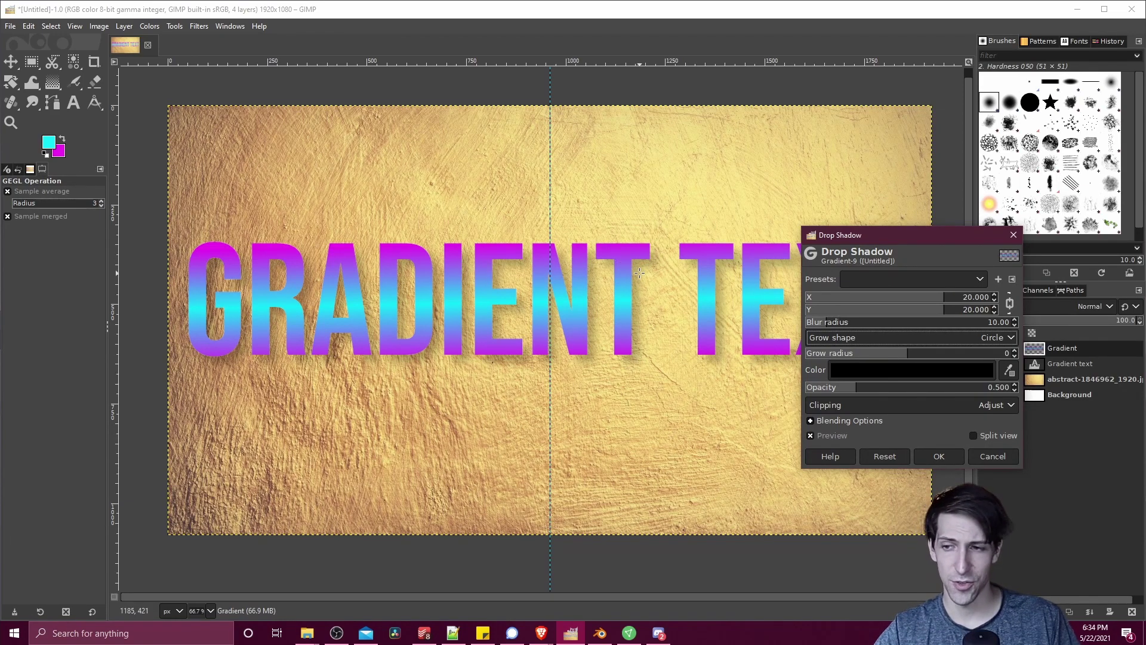
scroll(639, 273, up, 1)
click(821, 323)
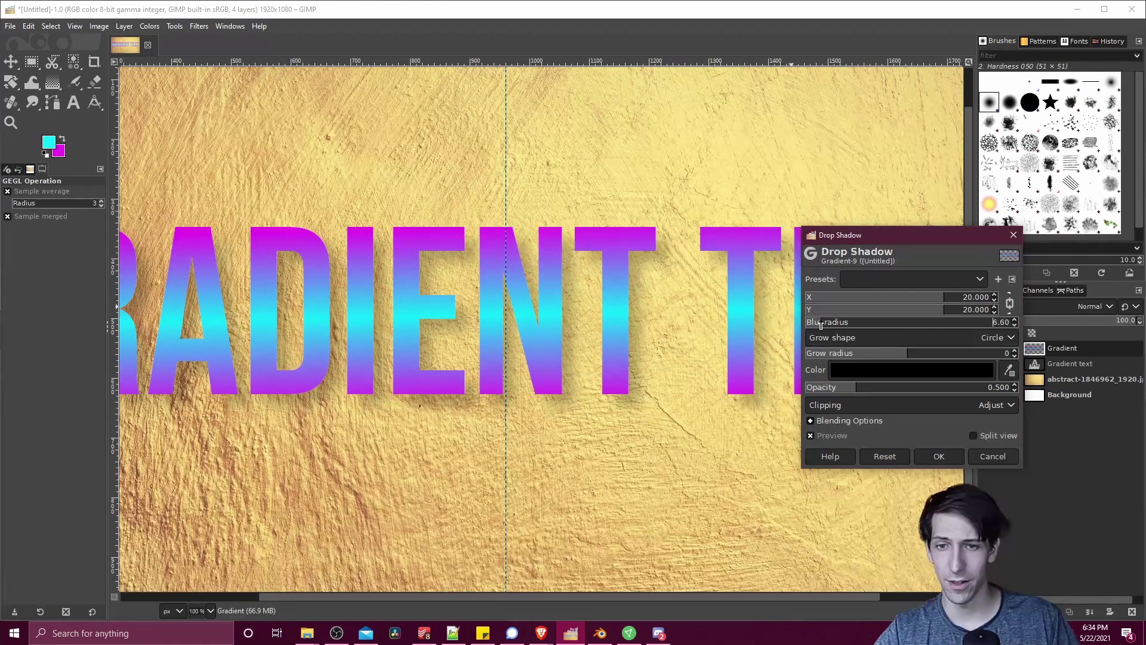
drag(821, 325, 815, 325)
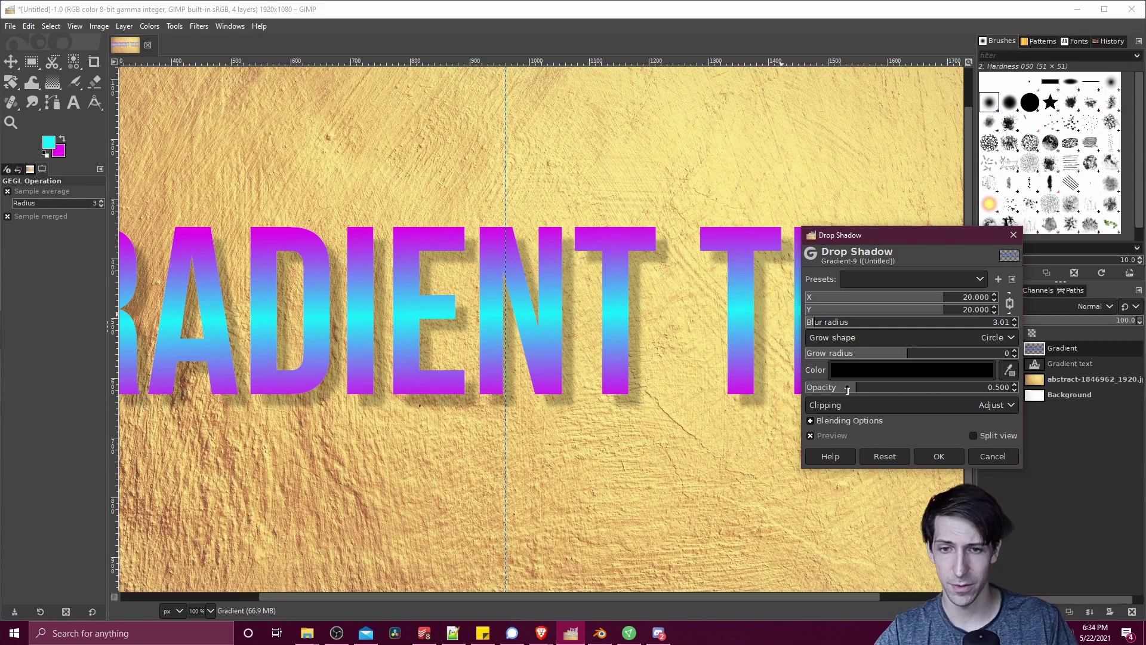
drag(847, 389, 907, 385)
key(minus)
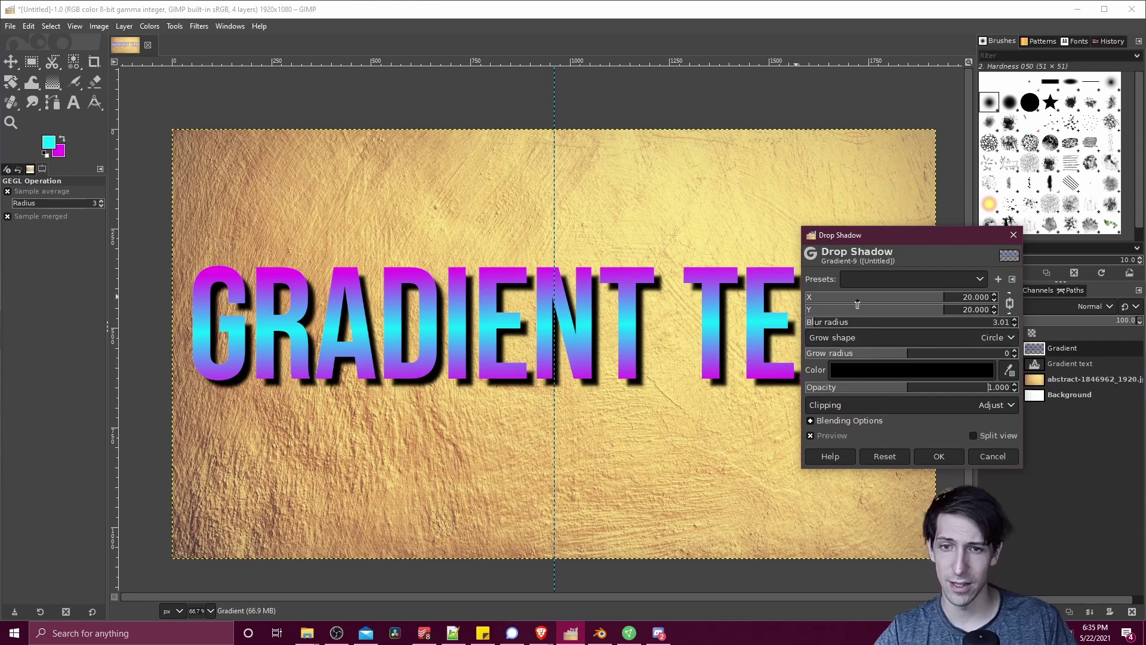
drag(871, 307, 921, 301)
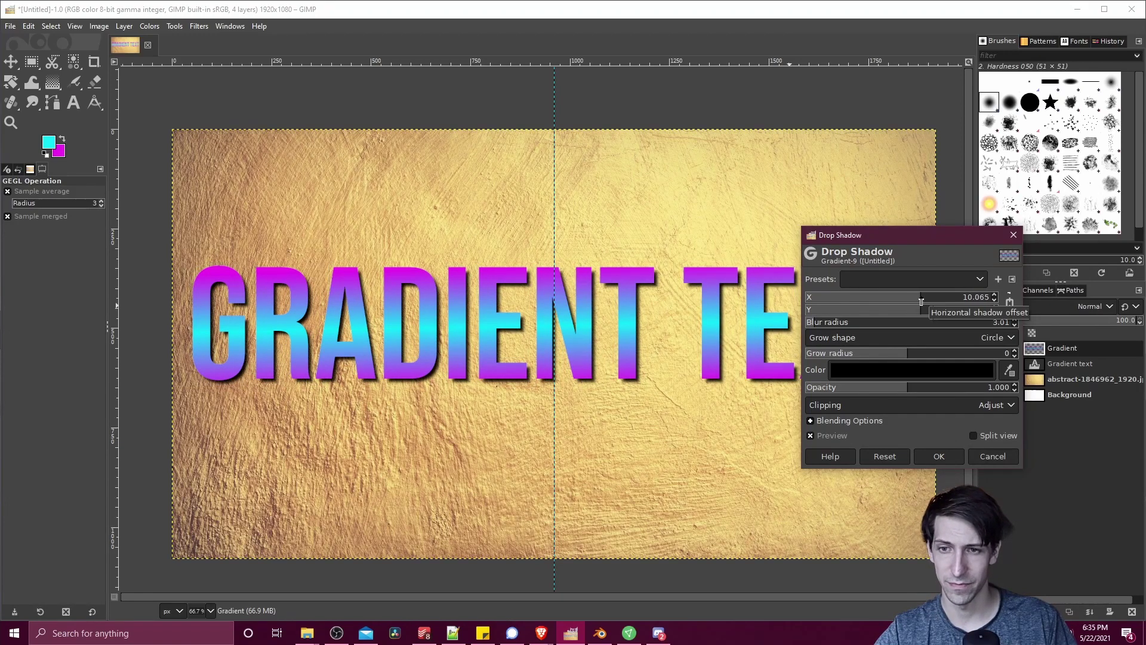
drag(888, 237, 1012, 316)
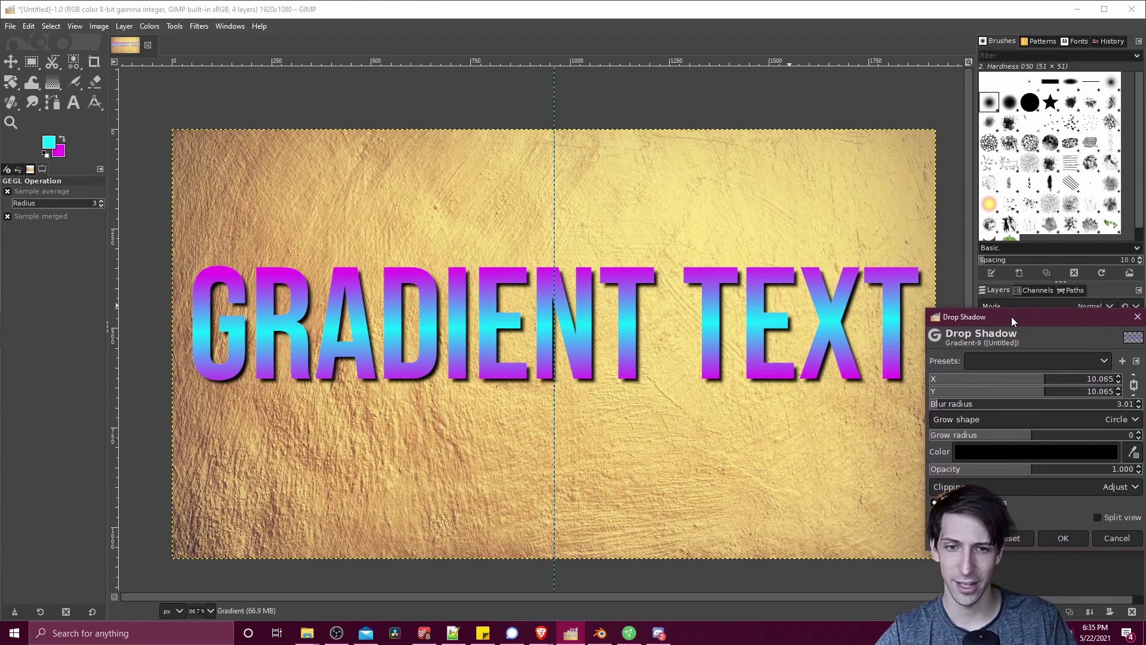
- Confirm the drop shadow, compare by toggling the Gradient layer's visibility, and reset colours to black/white
click(1076, 533)
scroll(671, 385, down, 1)
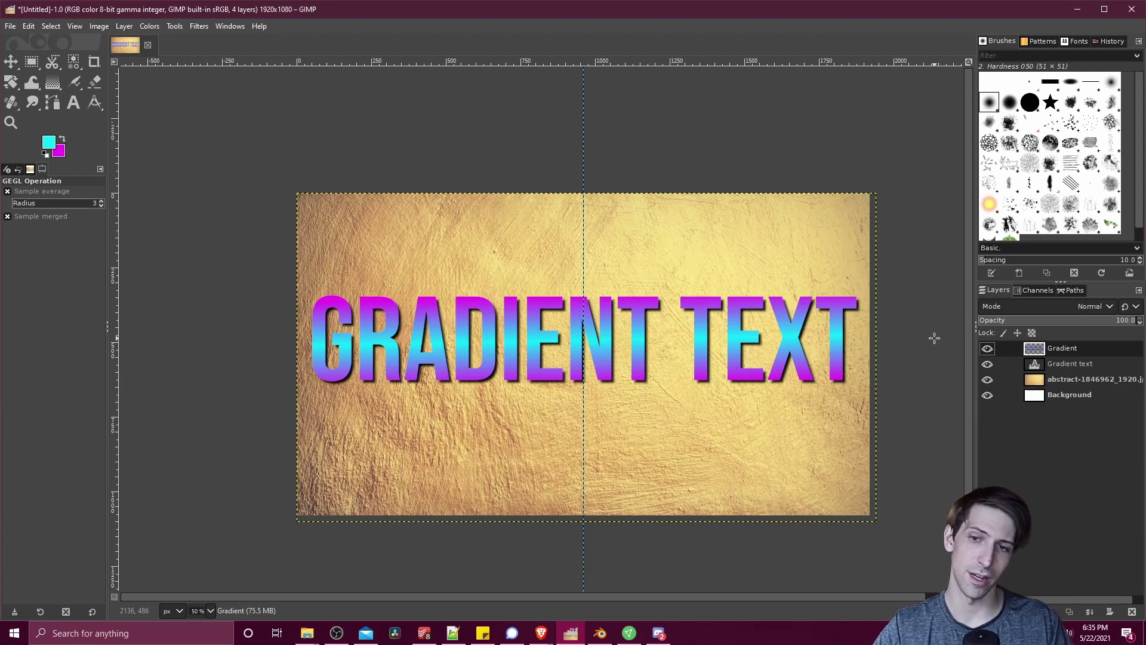
click(994, 348)
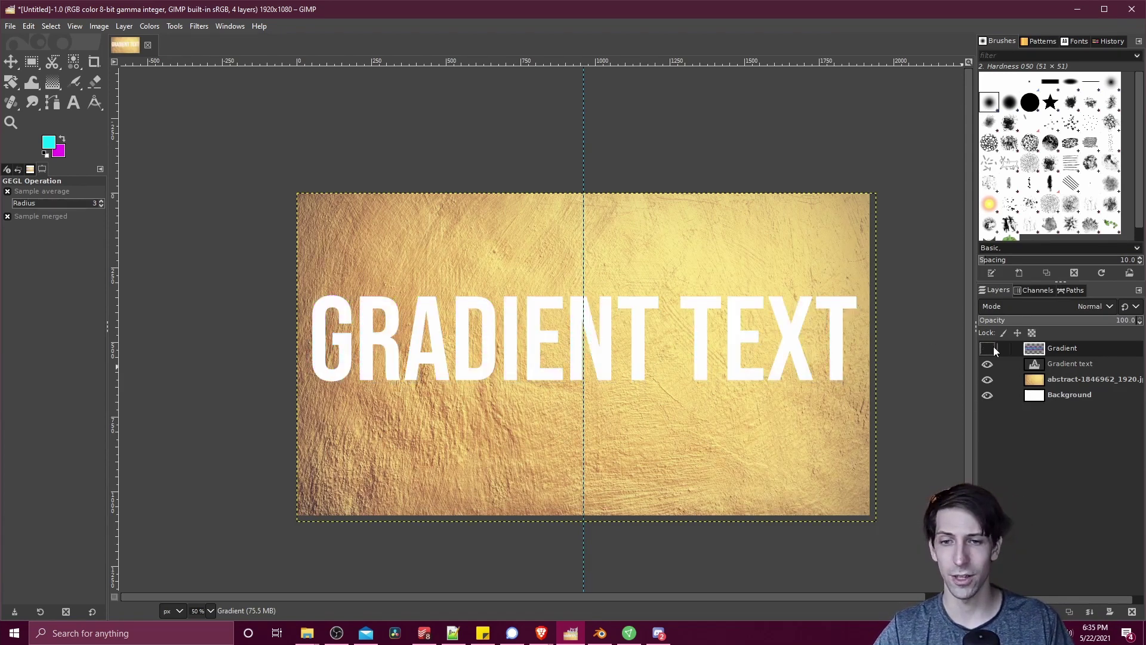
click(994, 349)
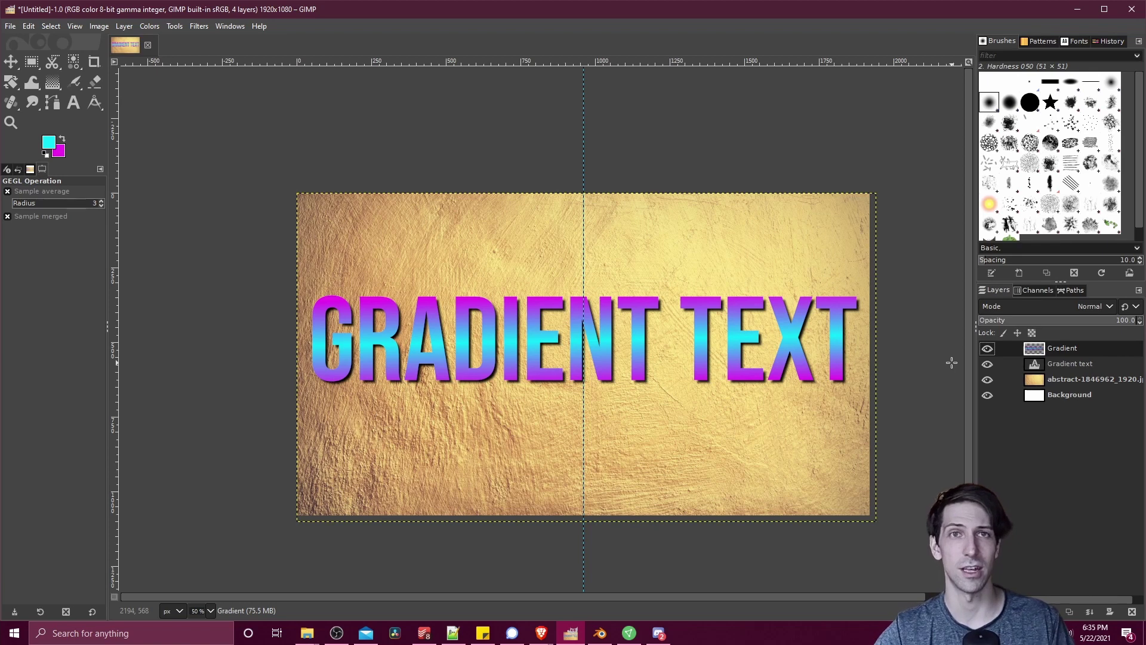
key(d)
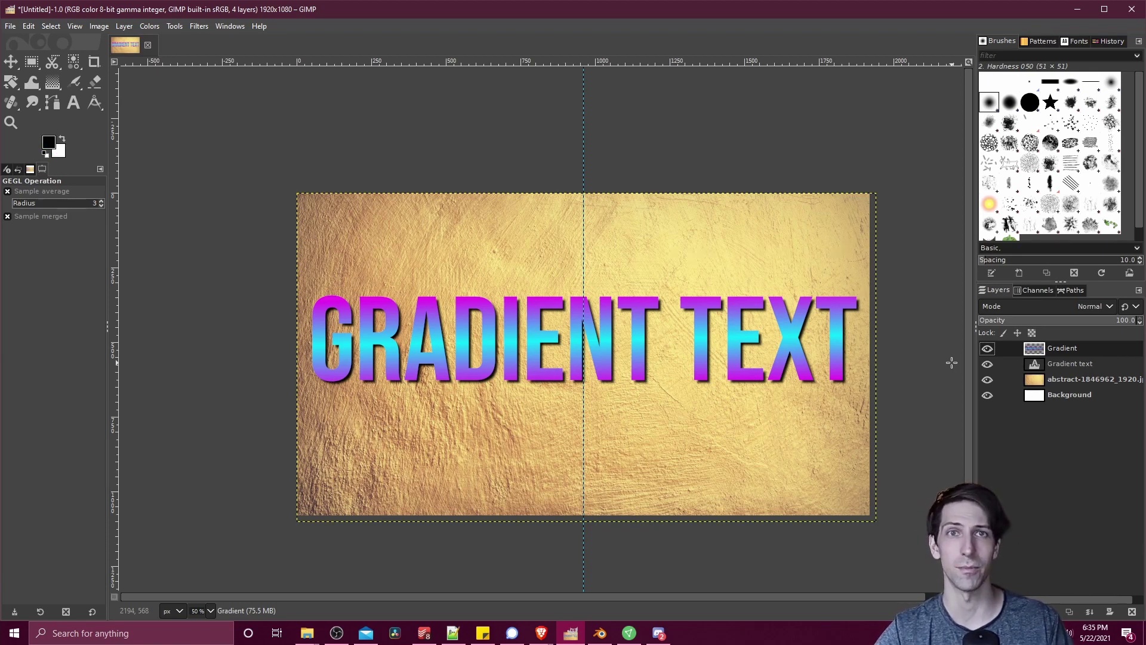